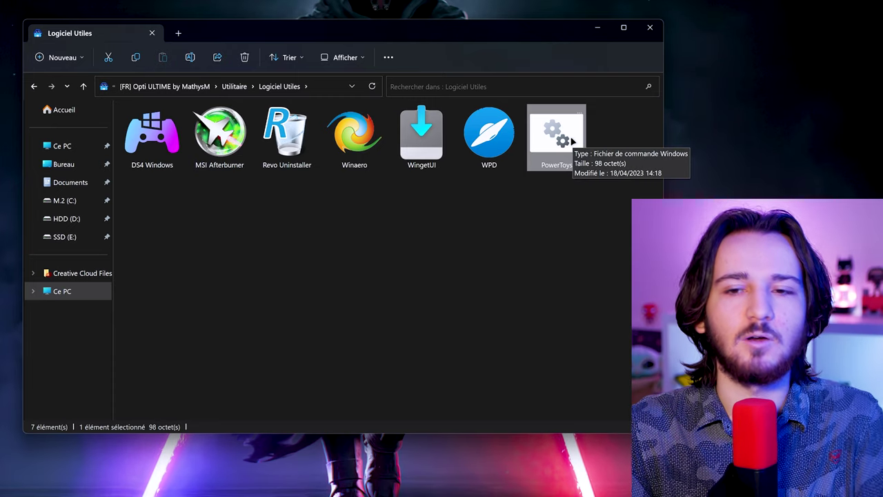
# - Run the PowerToys command file from the Logiciel Utiles folder as administrator and clear the folder window from the desktop
pyautogui.rightClick(567, 145)
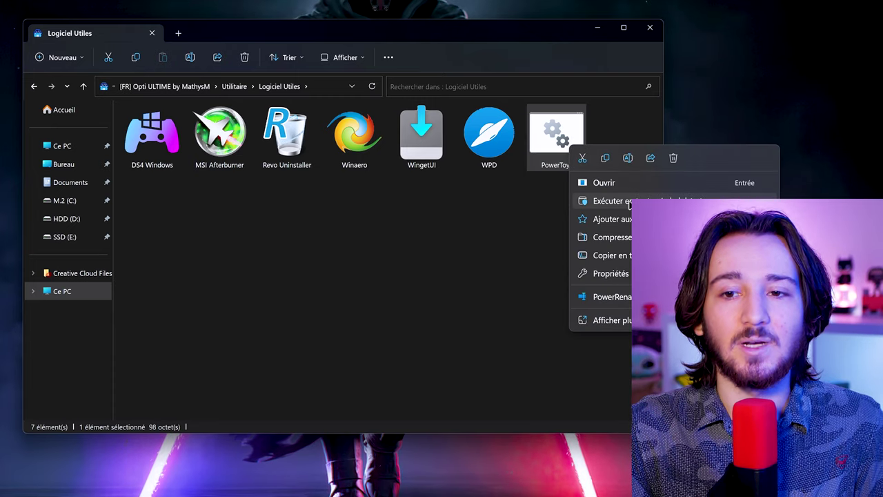
pyautogui.click(528, 224)
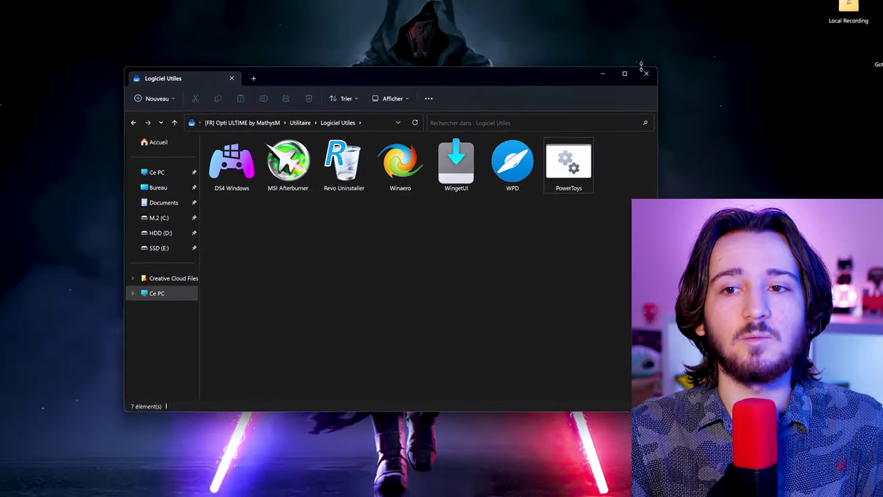
pyautogui.click(539, 487)
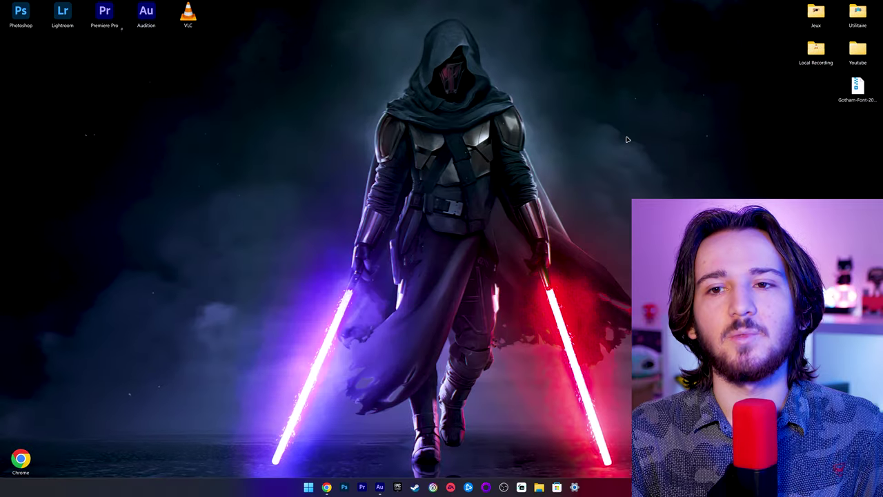
# - Get Microsoft PowerToys from the Microsoft Store using the search "power toys" and launch PowerToys (Preview)
pyautogui.click(557, 486)
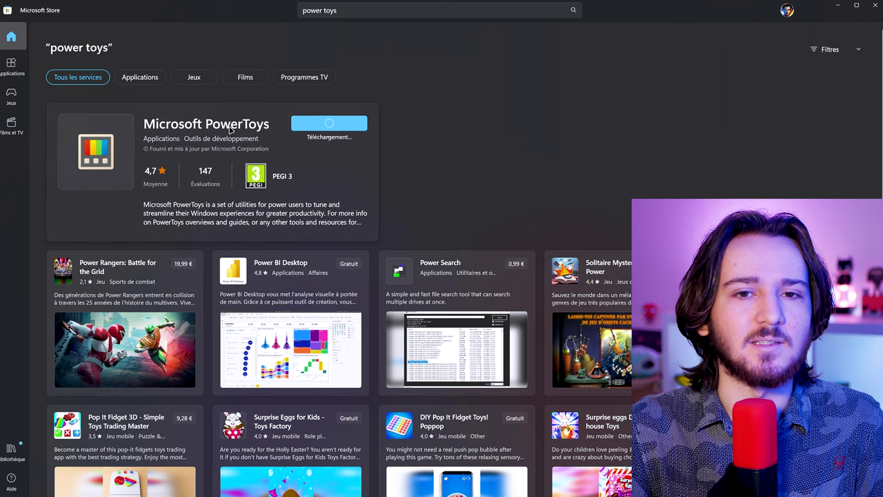
pyautogui.click(231, 129)
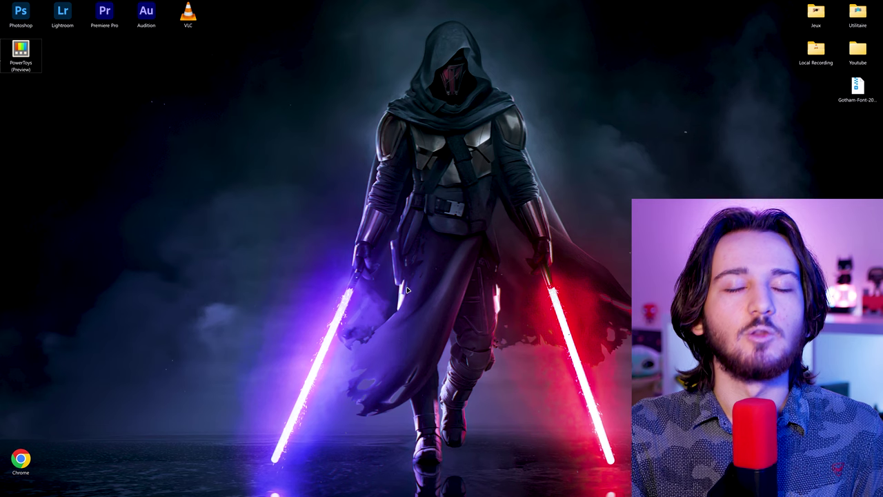
pyautogui.doubleClick(20, 54)
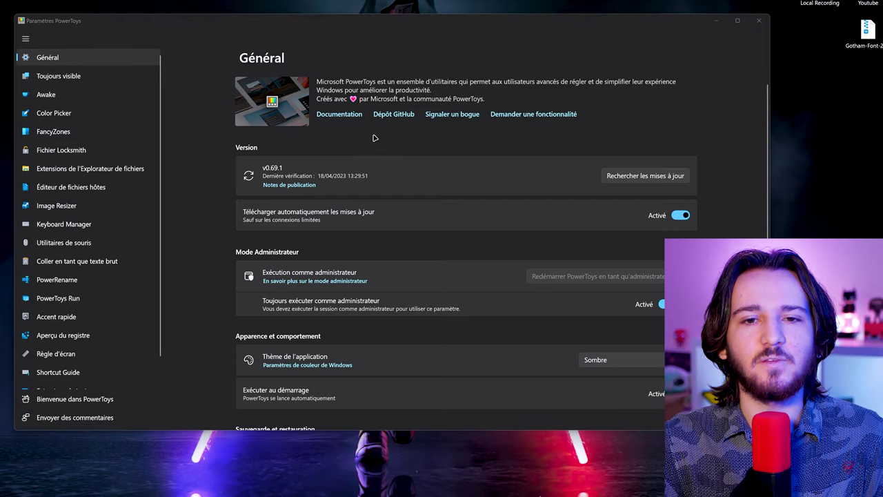
# - Try the Clair application theme in the general settings and switch back to Sombre
pyautogui.scroll(-5, 423, 192)
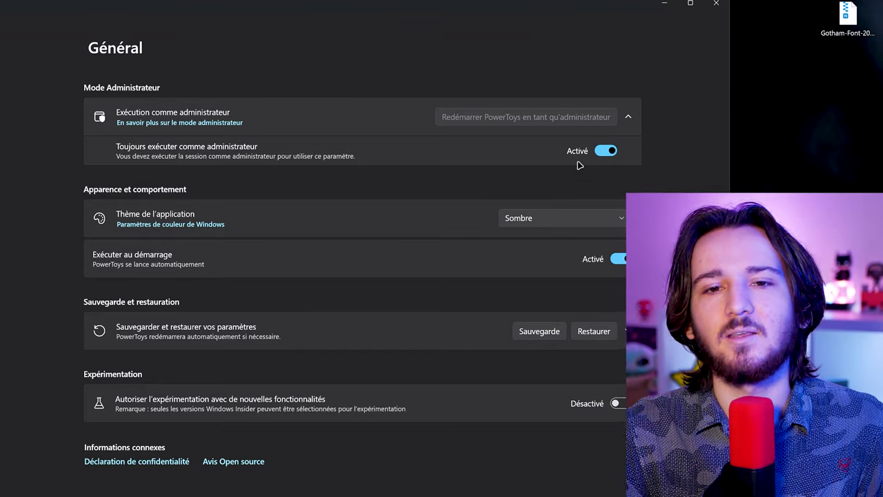
pyautogui.click(540, 222)
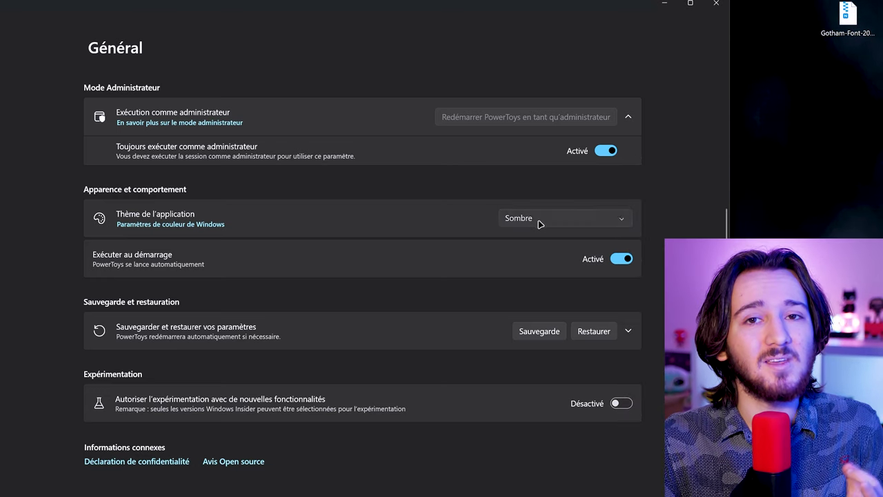
pyautogui.click(544, 239)
pyautogui.click(538, 222)
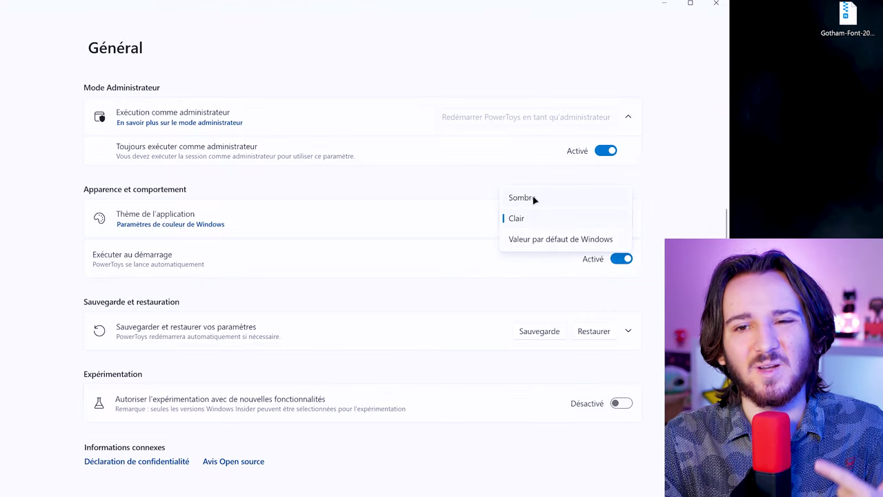
pyautogui.click(533, 200)
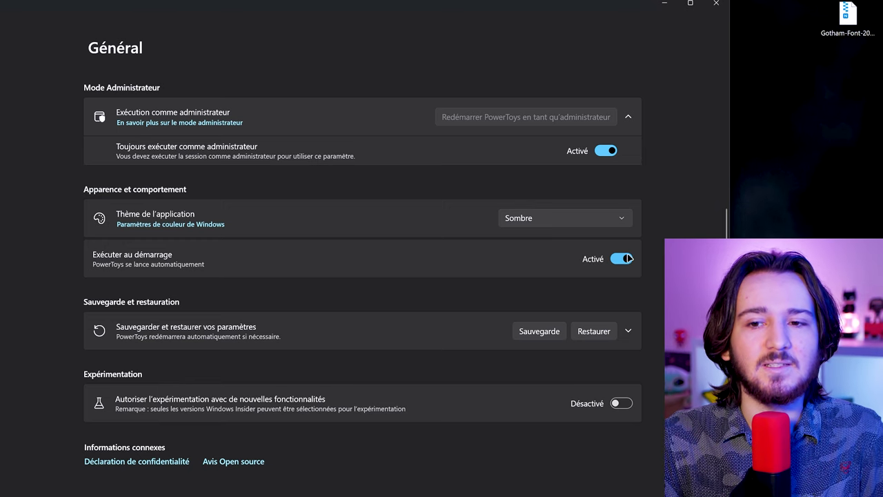
# - Back up the current PowerToys settings and restore them from the backup
pyautogui.click(540, 331)
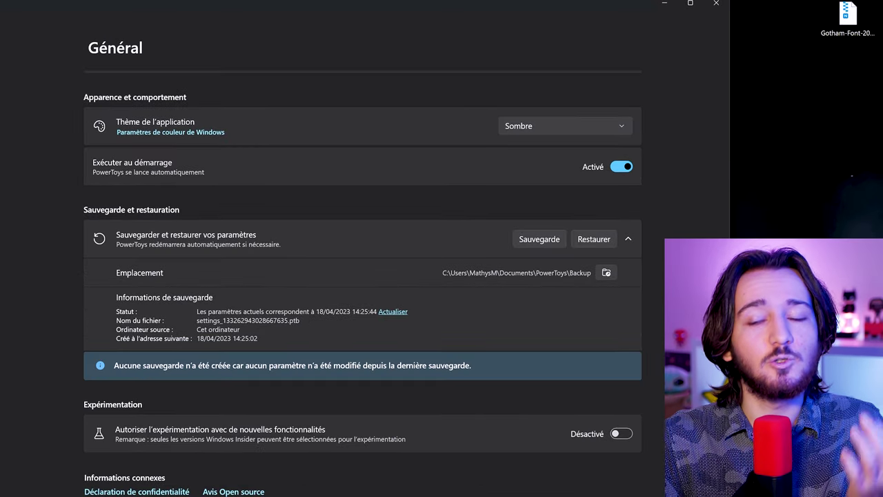
pyautogui.click(591, 239)
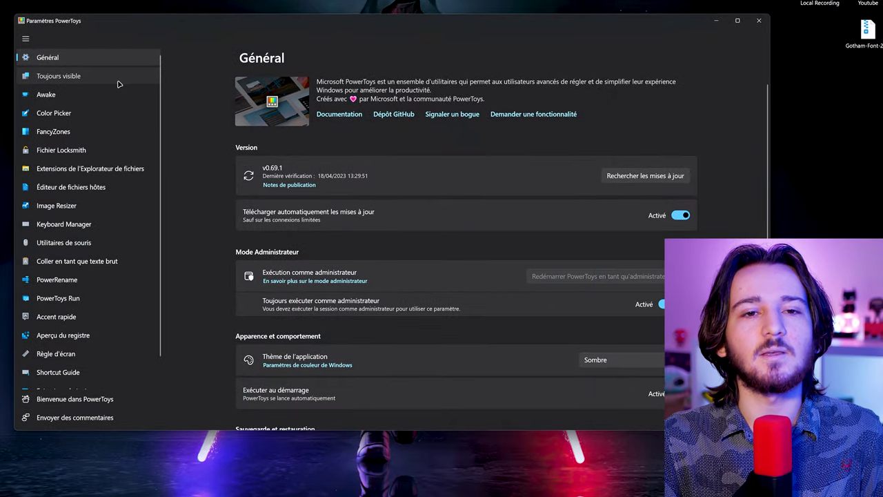
# - Open the Toujours visible settings and pin a Ce PC Explorer window on top of the other windows
pyautogui.click(119, 85)
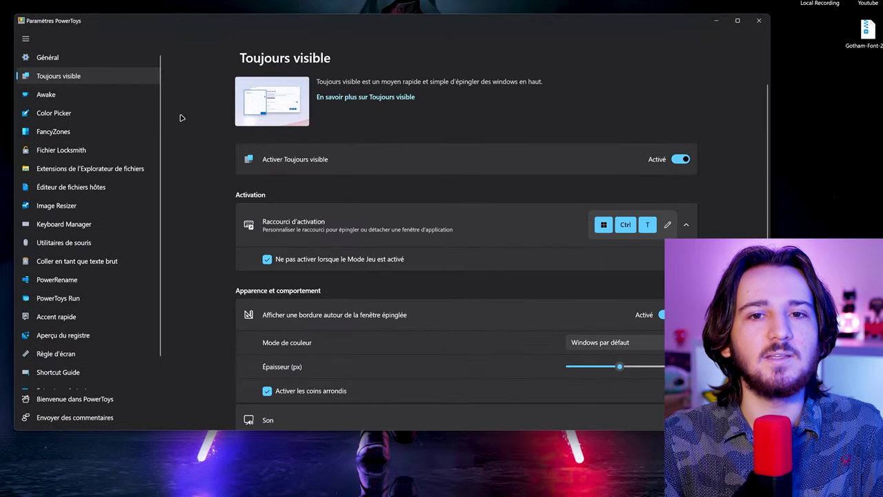
pyautogui.moveTo(261, 24); pyautogui.dragTo(264, 13)
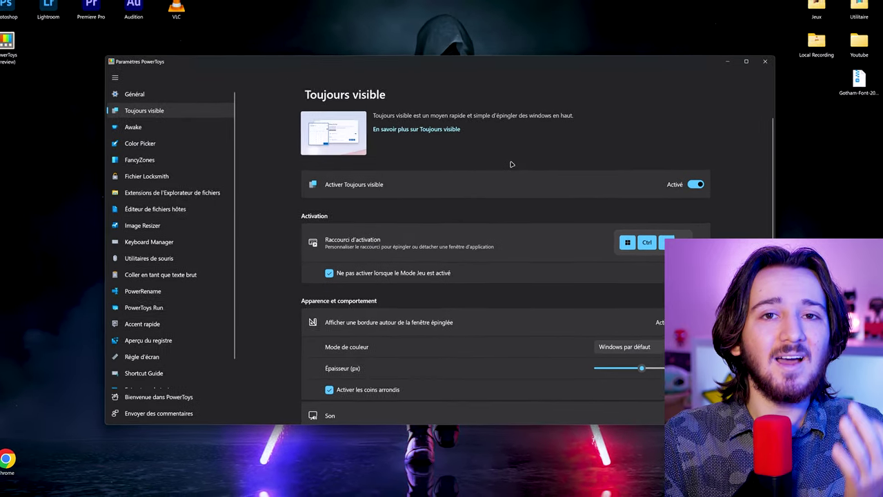
pyautogui.click(530, 487)
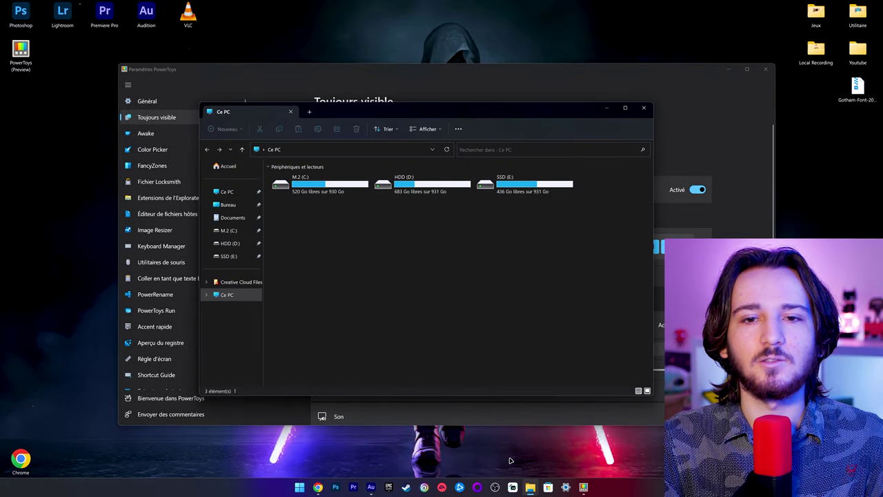
pyautogui.moveTo(342, 112); pyautogui.dragTo(216, 62)
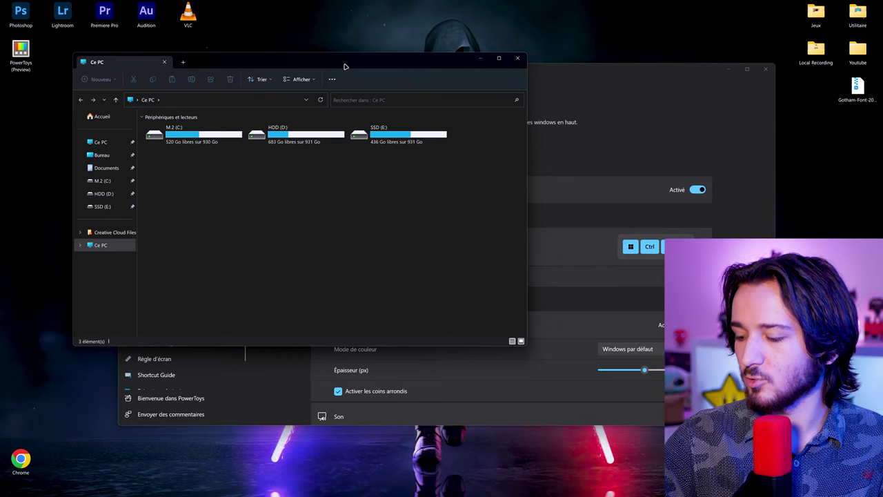
pyautogui.press('super+ctrl+t')
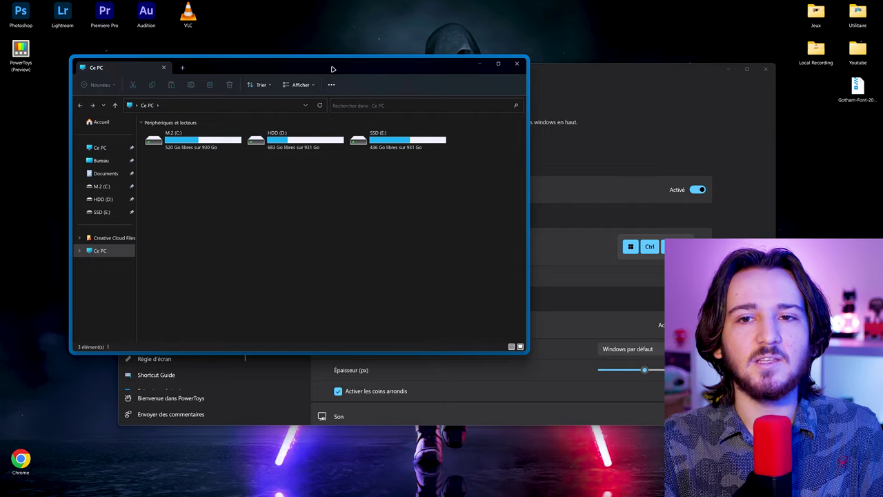
# - Shrink the pinned Ce PC window and place it overlapping the PowerToys settings window
pyautogui.moveTo(332, 69); pyautogui.dragTo(297, 60)
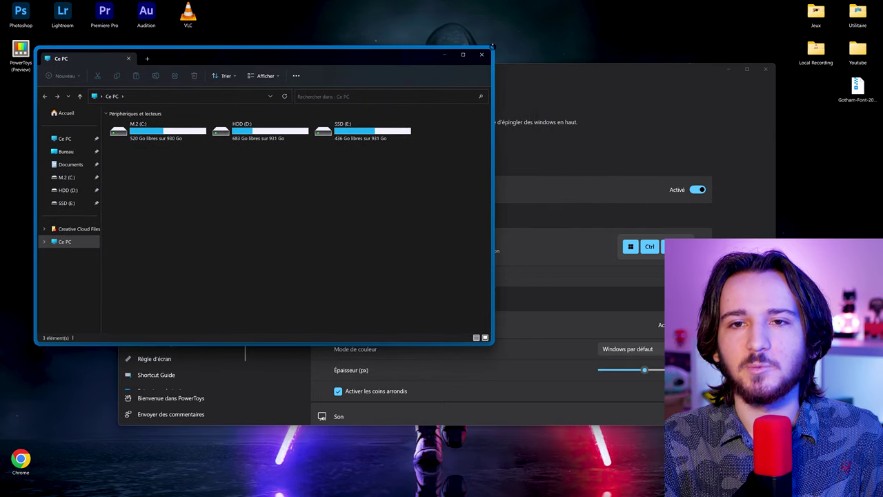
pyautogui.moveTo(491, 49); pyautogui.dragTo(390, 173)
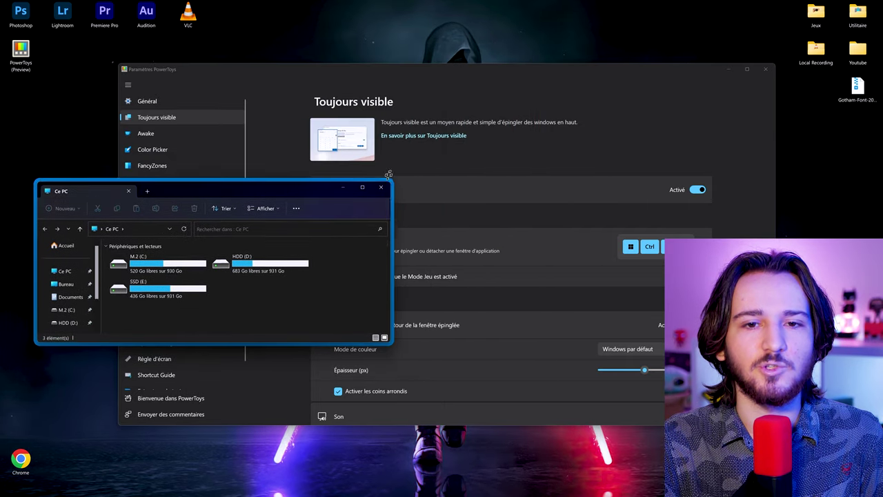
pyautogui.moveTo(281, 184); pyautogui.dragTo(463, 46)
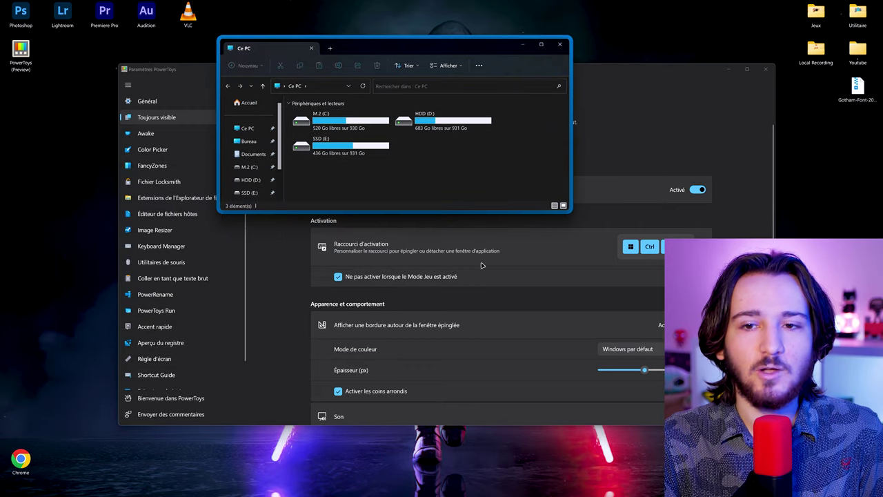
pyautogui.moveTo(627, 76); pyautogui.dragTo(677, 85)
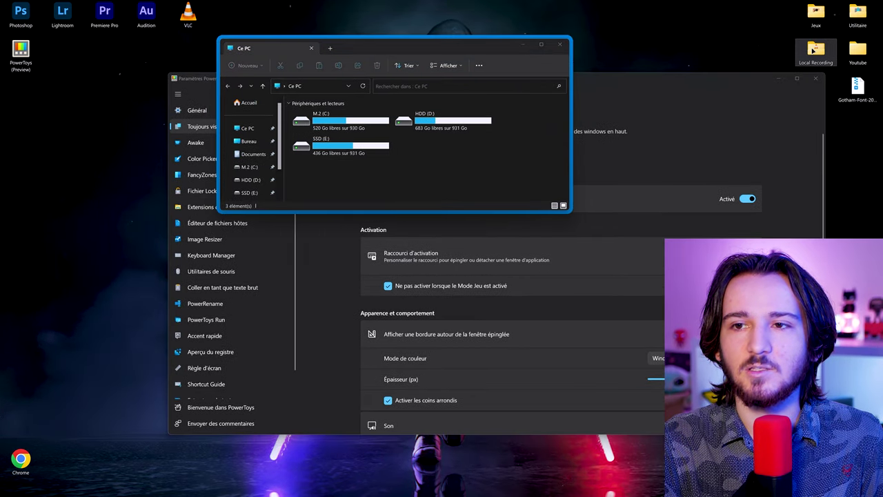
# - Open the Local Recording folder and move the pinned Ce PC window over the other windows to test the pinning
pyautogui.doubleClick(815, 49)
pyautogui.moveTo(504, 58); pyautogui.dragTo(380, 61)
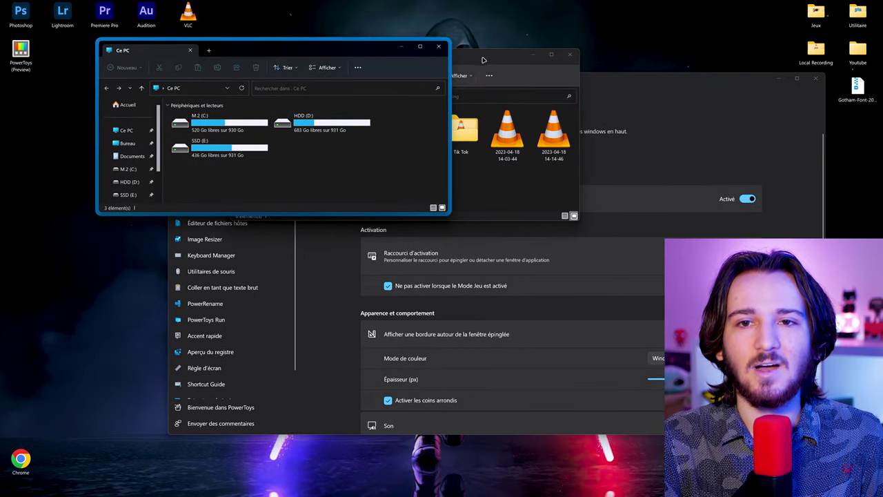
pyautogui.moveTo(307, 51); pyautogui.dragTo(304, 91)
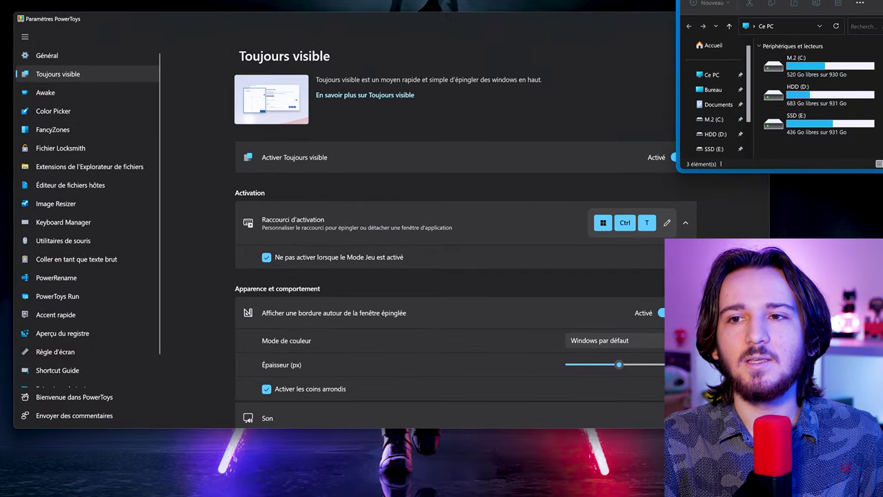
pyautogui.moveTo(779, 2); pyautogui.dragTo(337, 34)
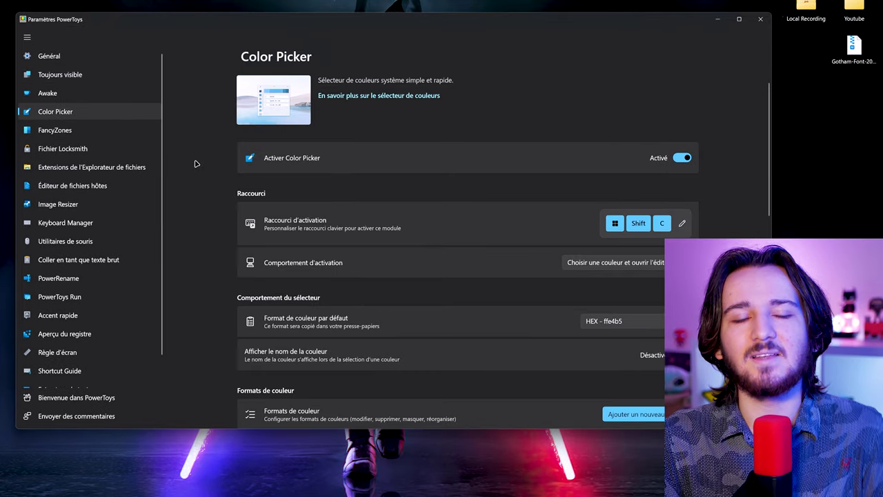
# - Review the Color Picker settings and sample a colour from the desktop wallpaper with Color Picker
pyautogui.scroll(-1, 186, 149)
pyautogui.scroll(1, 189, 145)
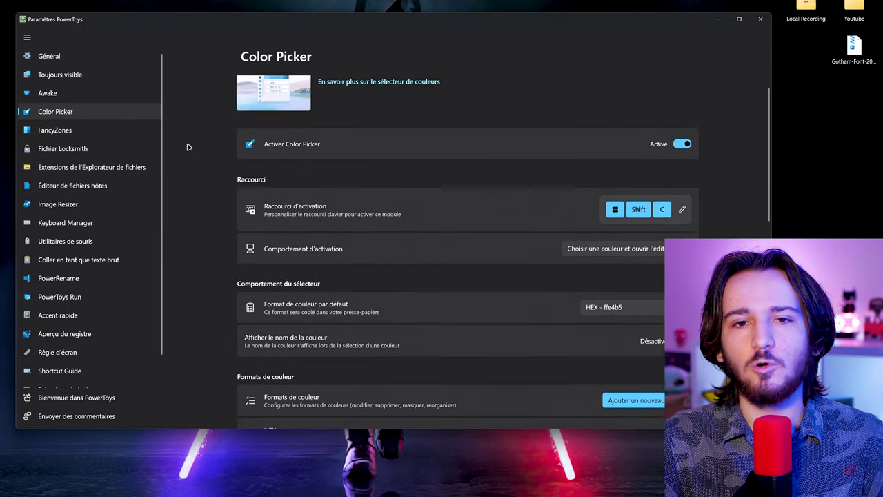
pyautogui.scroll(-3, 189, 147)
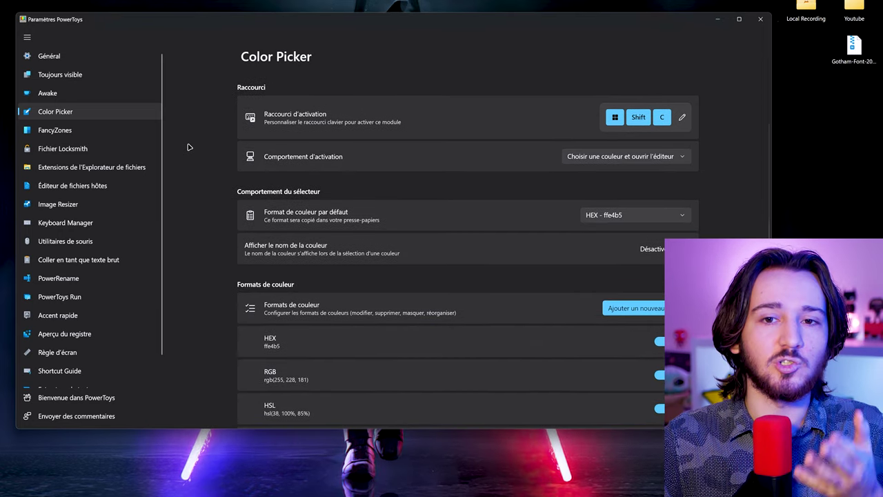
pyautogui.press('super+shift+c')
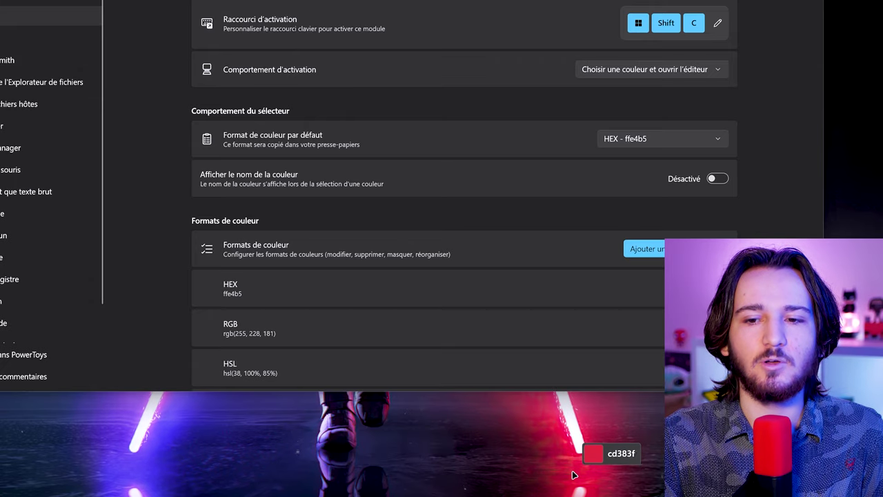
pyautogui.click(343, 451)
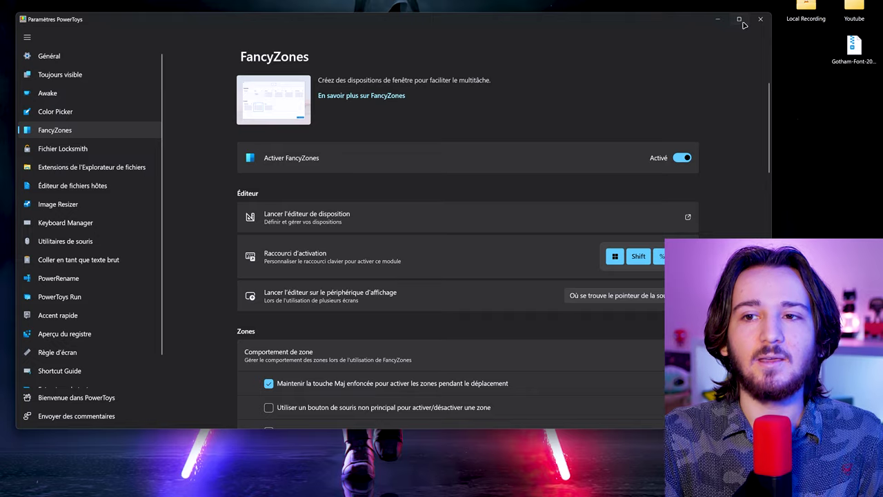
# - Snap the PowerToys window to the left half with the Windows two-column layout and return it to a floating window
pyautogui.moveTo(742, 23)
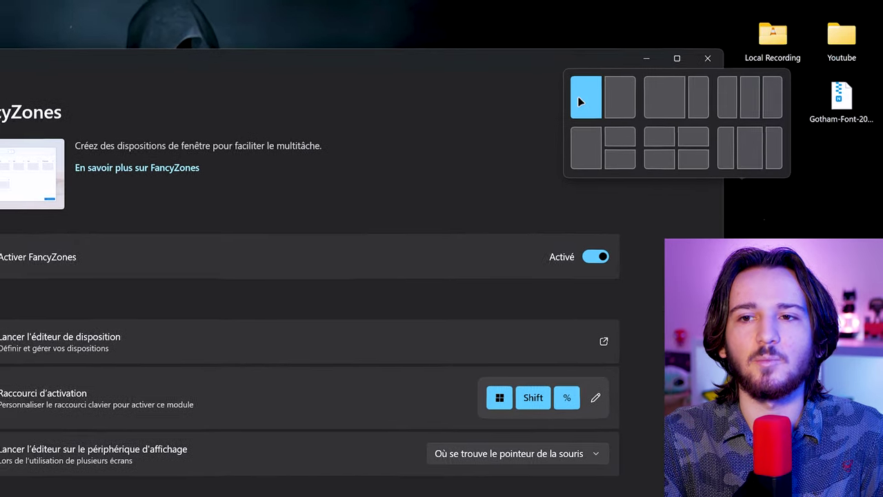
pyautogui.click(580, 102)
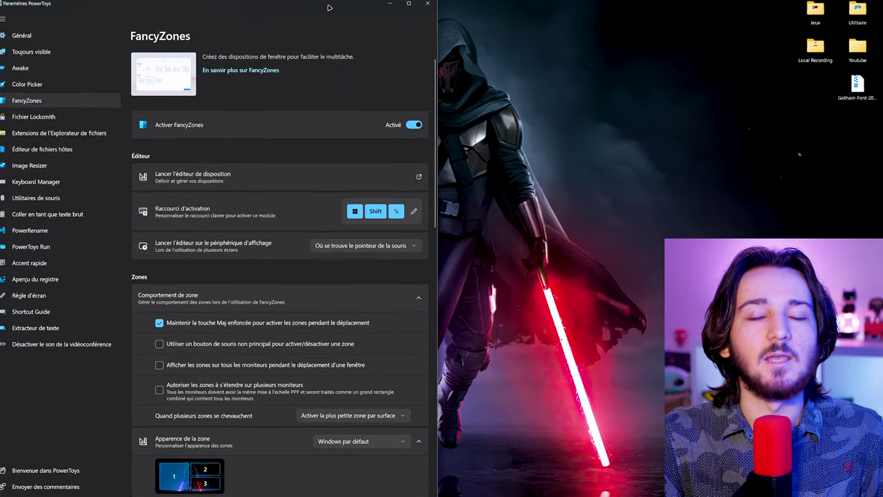
pyautogui.moveTo(389, 6); pyautogui.dragTo(655, 24)
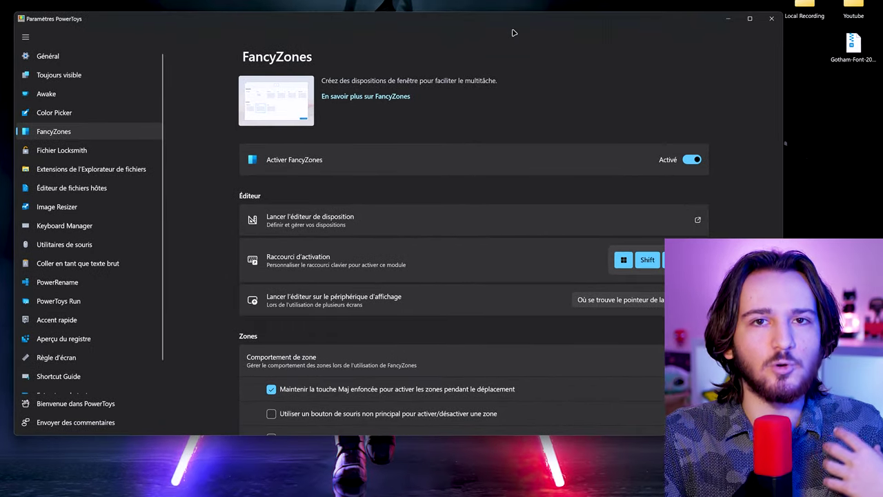
pyautogui.moveTo(513, 33); pyautogui.dragTo(490, 23)
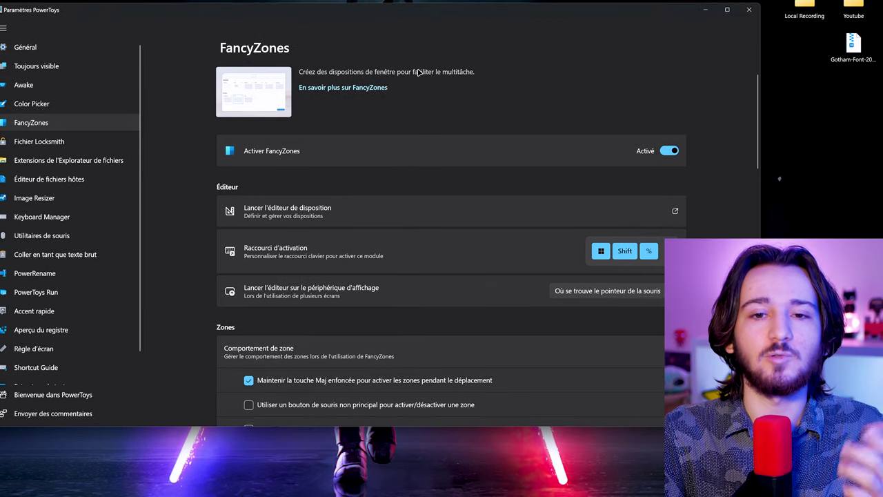
# - Launch the FancyZones layout editor, select monitor 2 and switch back to monitor 1
pyautogui.click(352, 215)
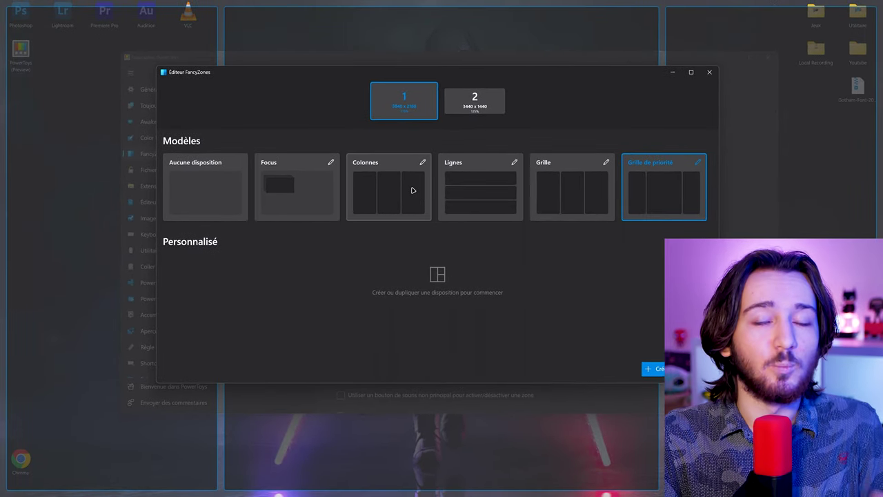
pyautogui.click(470, 107)
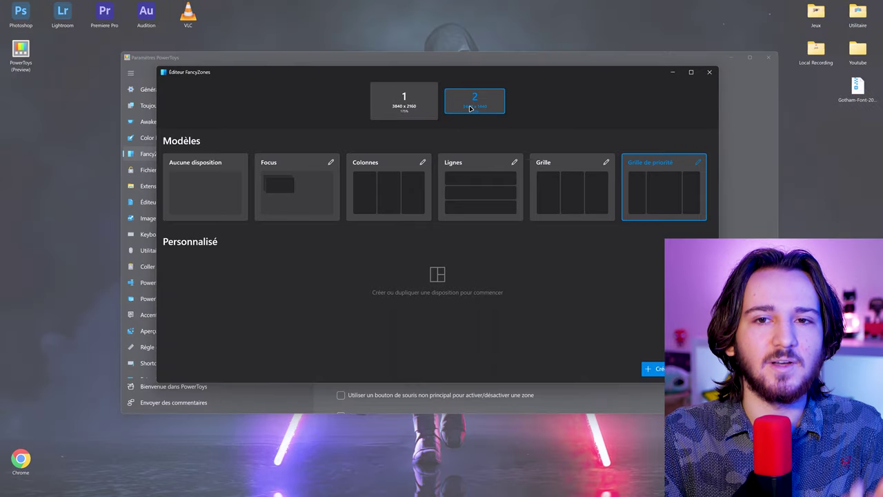
pyautogui.click(407, 105)
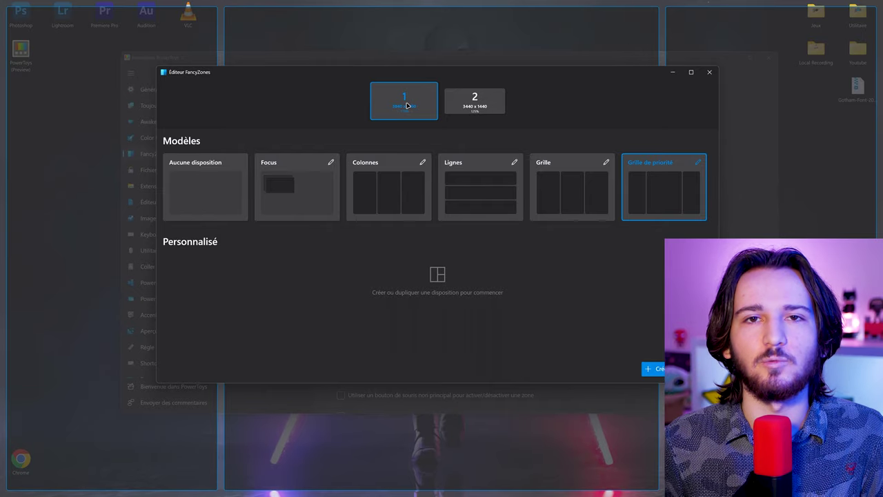
# - Create the custom grid layout "Disposition personnalisée 1" on monitor 1 and widen its first column to about 754 px
pyautogui.click(652, 368)
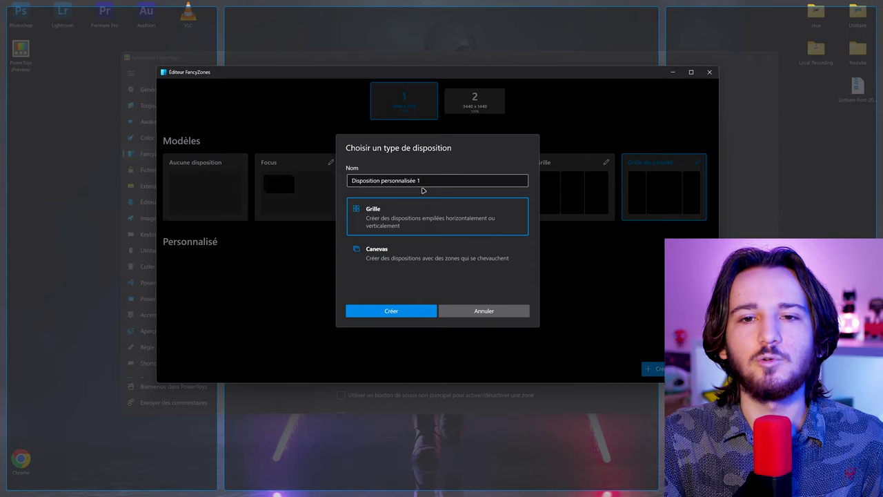
pyautogui.click(405, 306)
pyautogui.moveTo(264, 250); pyautogui.dragTo(319, 267)
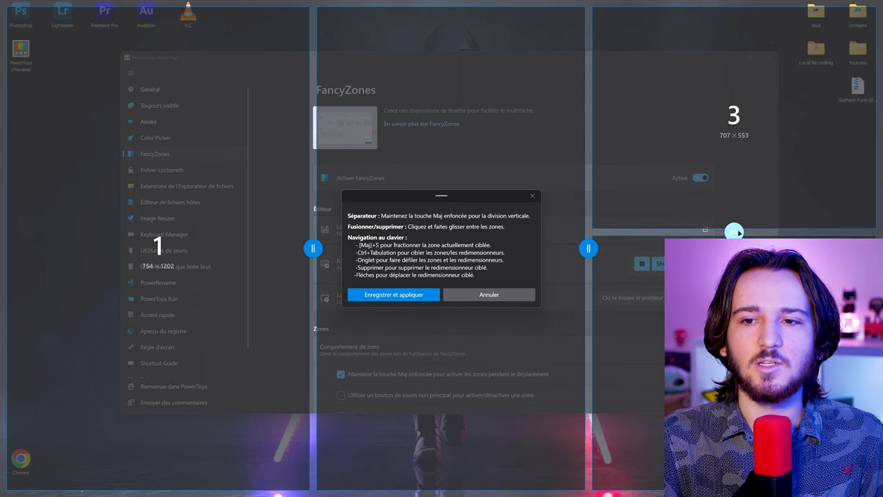
# - Split the right column horizontally with an upper zone about 367 px high, and the left column with one about 603 px high
pyautogui.click(733, 206)
pyautogui.moveTo(733, 197); pyautogui.dragTo(733, 152)
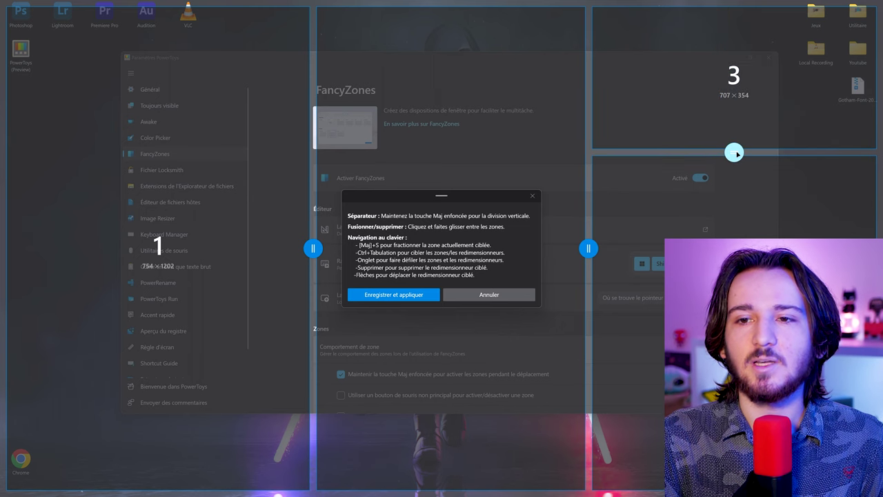
pyautogui.moveTo(733, 151); pyautogui.dragTo(733, 157)
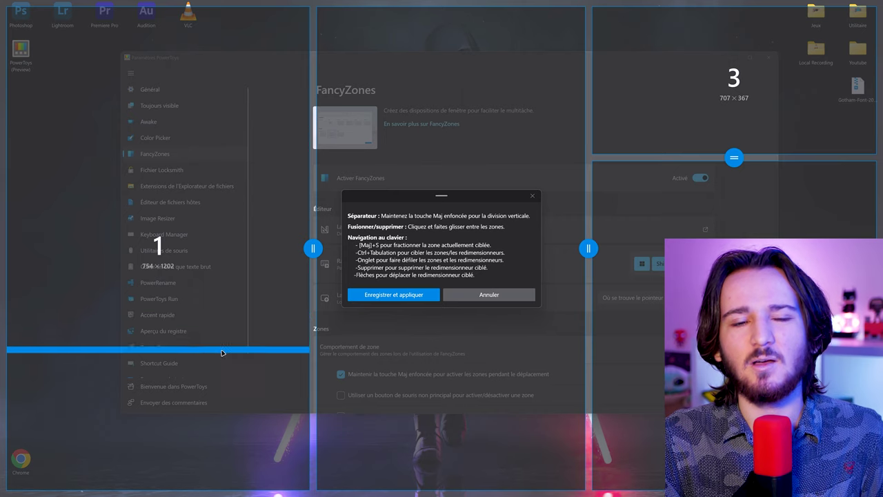
pyautogui.click(215, 409)
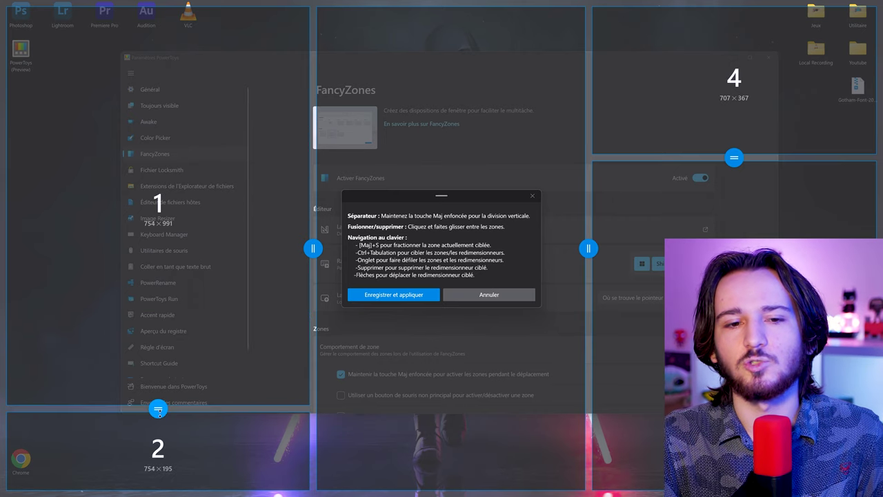
pyautogui.moveTo(158, 408); pyautogui.dragTo(158, 253)
# - Subdivide the middle column and the right column's lower part with horizontal and vertical splits, save and apply the layout, and close the editor
pyautogui.click(383, 140)
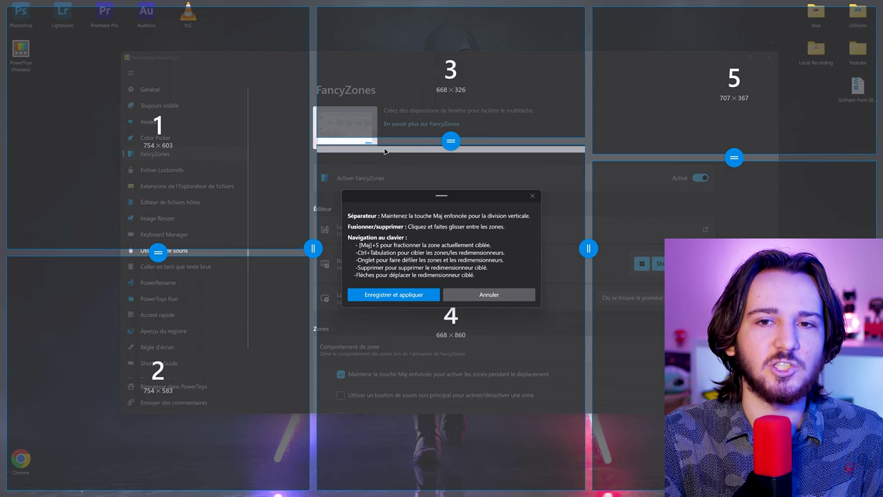
pyautogui.click(378, 359)
pyautogui.click(664, 308)
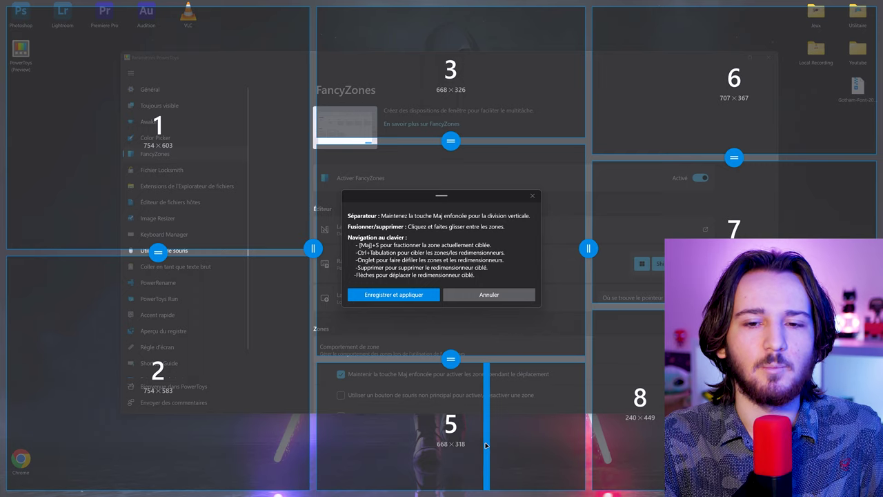
pyautogui.keyDown('shift'); pyautogui.click(447, 413); pyautogui.keyUp('shift')
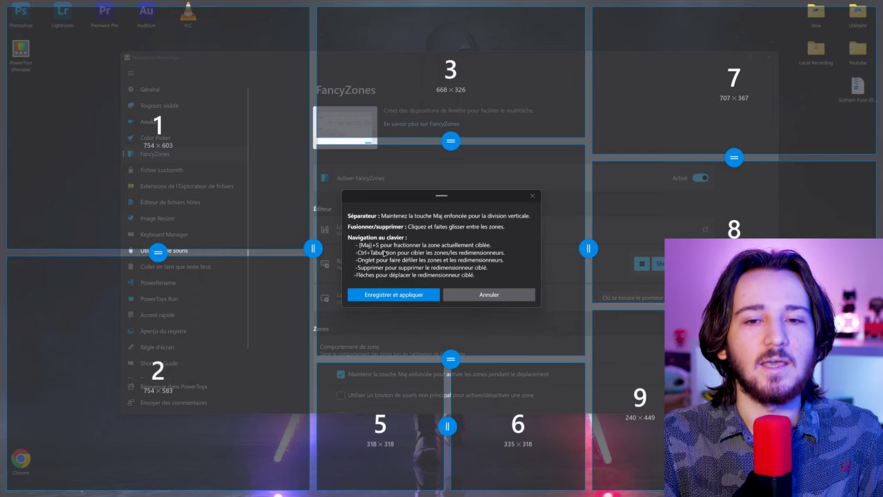
pyautogui.click(404, 293)
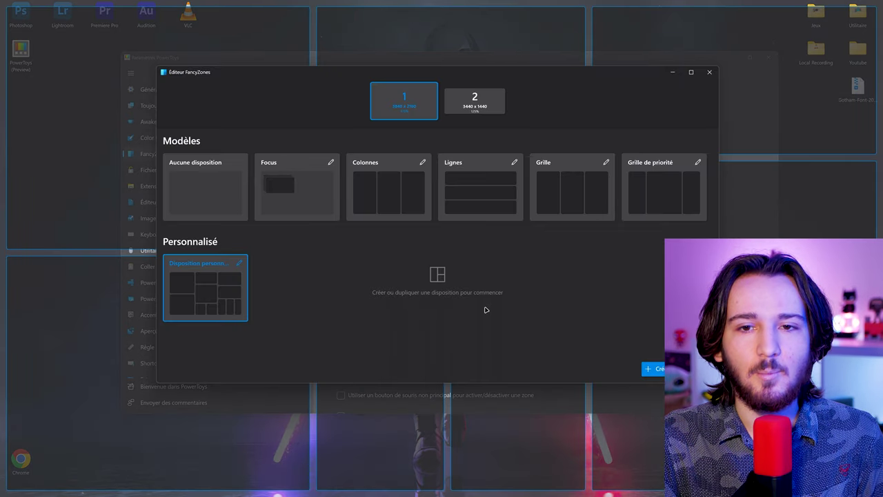
pyautogui.click(709, 73)
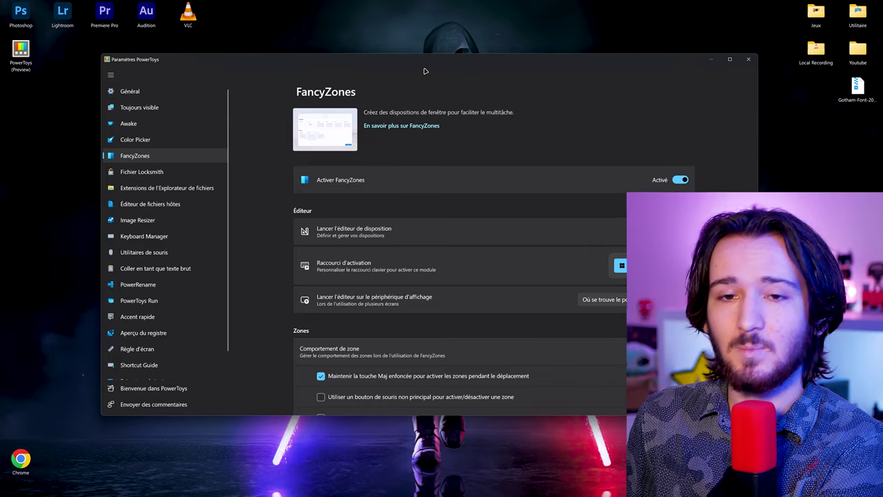
# - Snap the PowerToys settings window into the upper middle zone, then move it back out and enlarge it to a floating window
pyautogui.moveTo(425, 71); pyautogui.dragTo(481, 86)
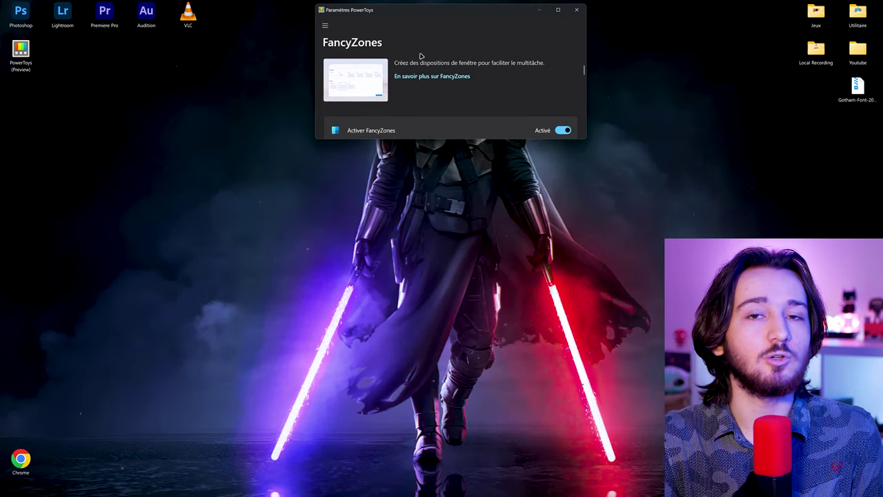
pyautogui.moveTo(409, 10); pyautogui.dragTo(299, 75)
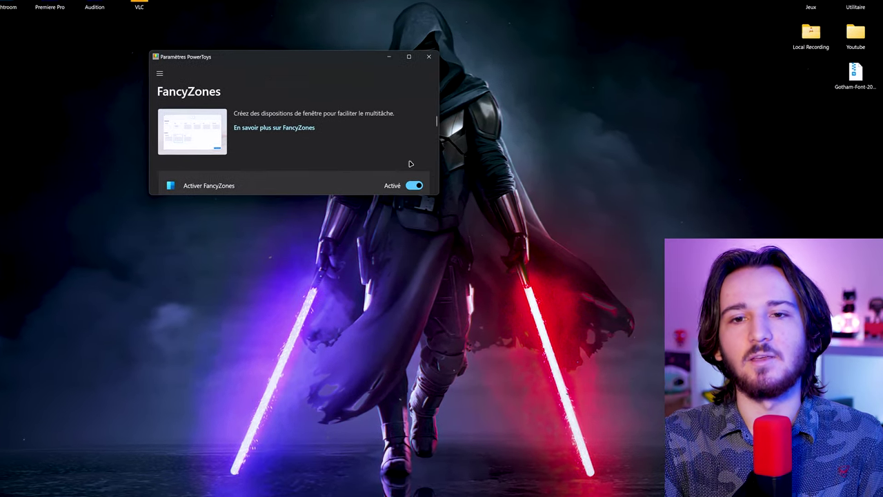
pyautogui.moveTo(431, 194); pyautogui.dragTo(841, 465)
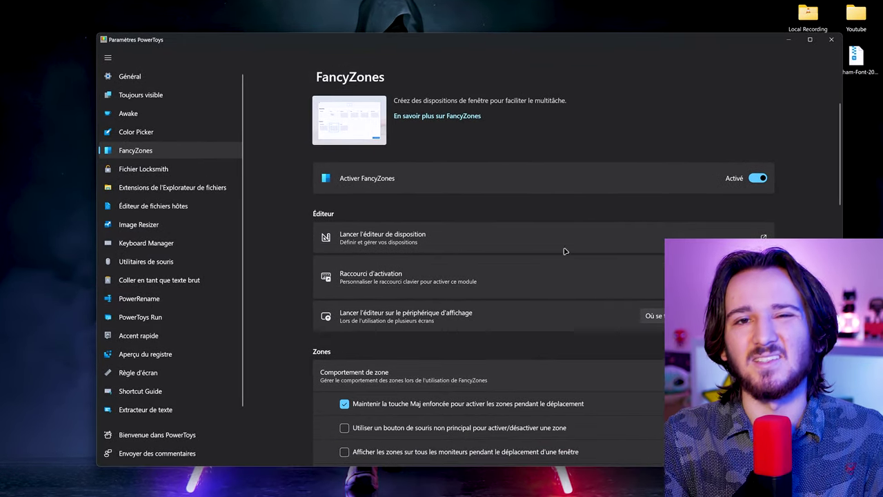
pyautogui.moveTo(496, 59); pyautogui.dragTo(407, 27)
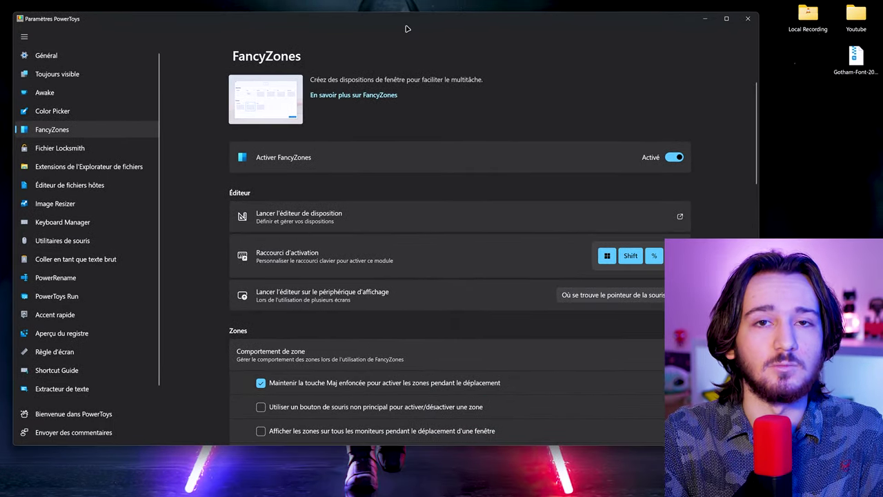
# - Open the Image Resizer settings and review the preset image sizes Petite, Moyenne, Grande and Téléphone
pyautogui.click(69, 202)
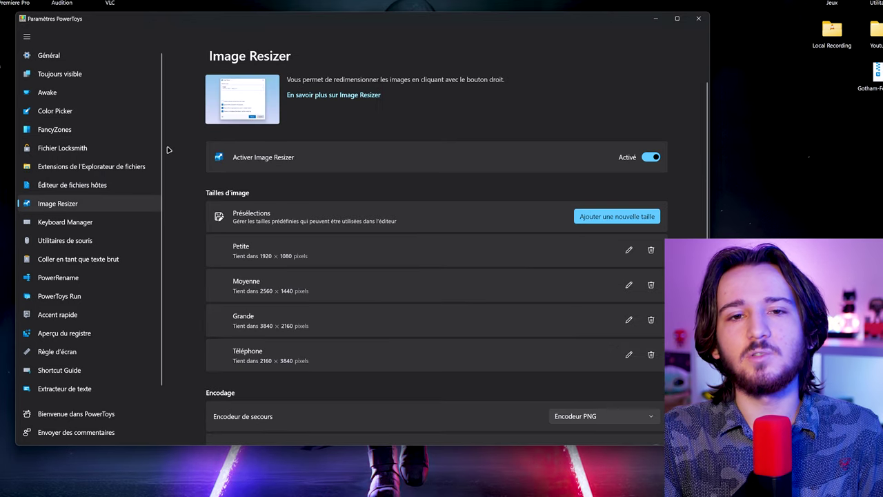
pyautogui.scroll(-2, 185, 155)
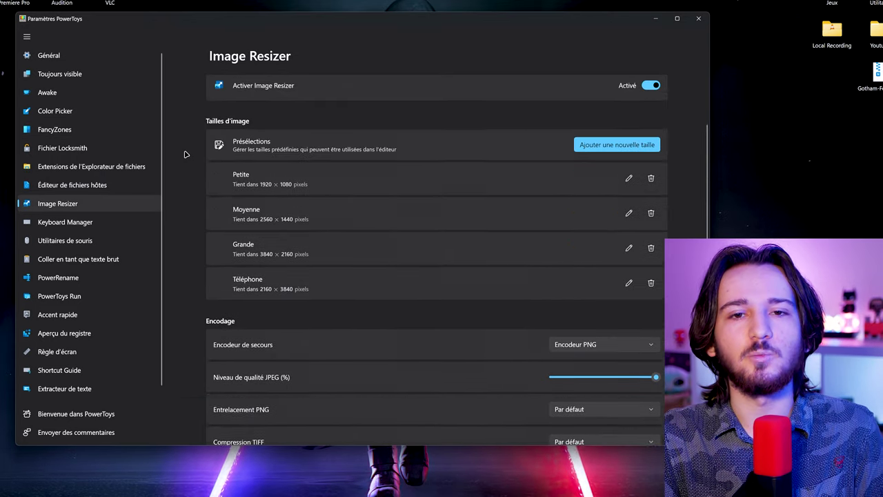
pyautogui.scroll(2, 231, 92)
pyautogui.scroll(-1, 269, 179)
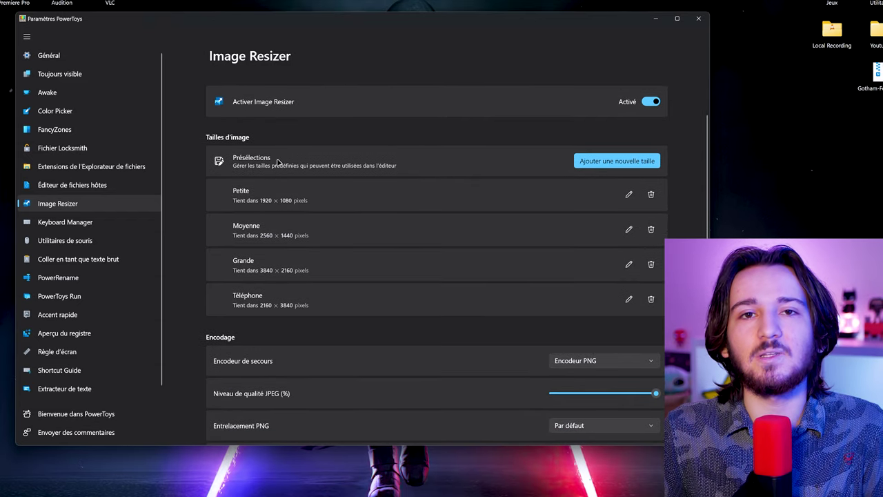
pyautogui.scroll(1, 300, 164)
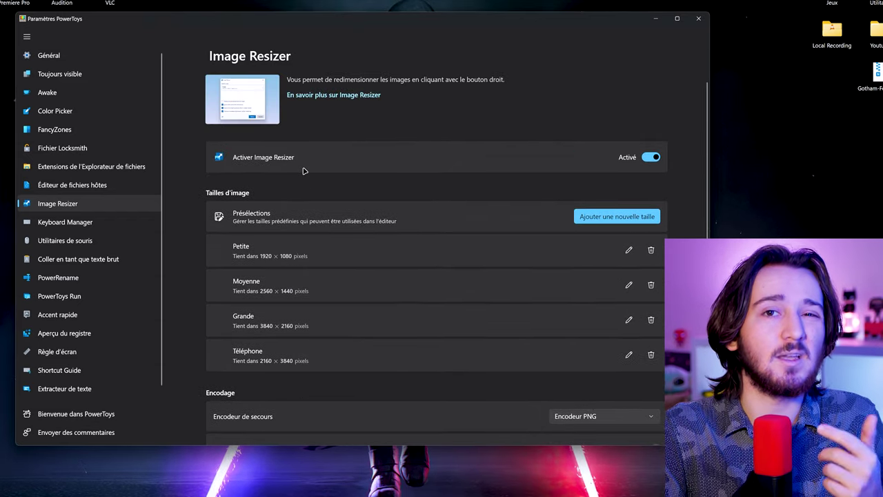
pyautogui.scroll(-2, 316, 153)
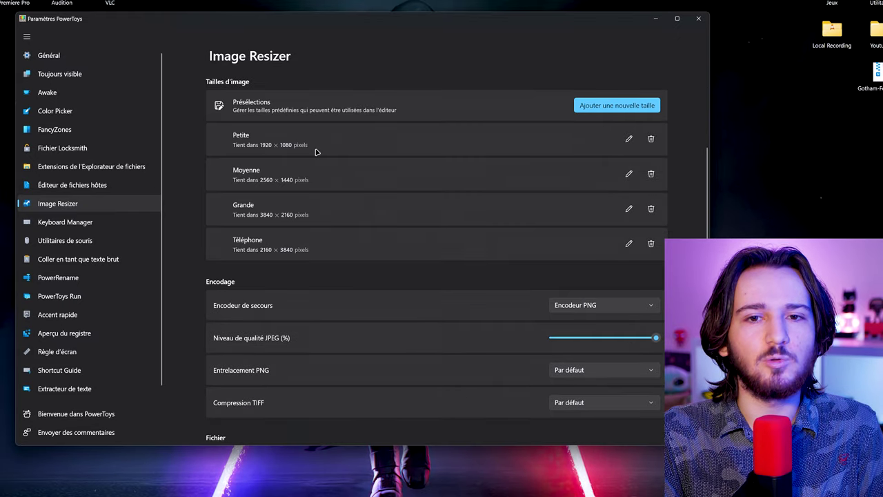
pyautogui.scroll(3, 293, 172)
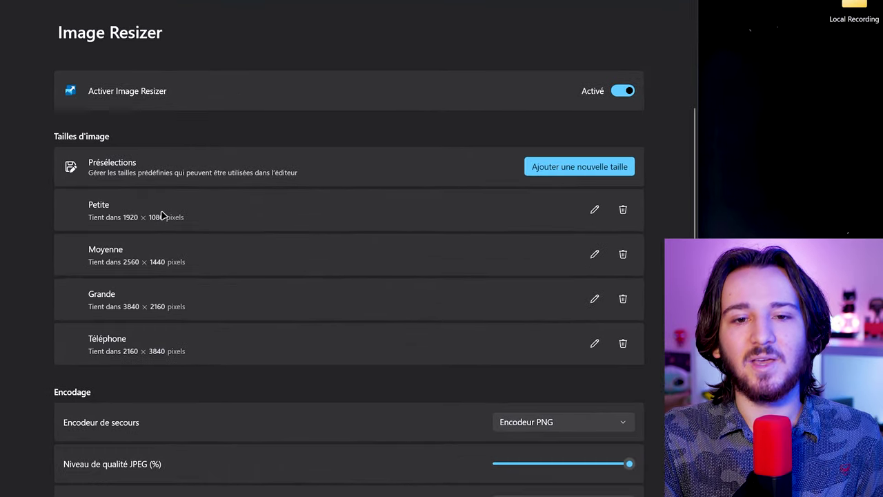
# - Examine Image Resizer's fallback encoder options and JPEG quality setting, keeping Encodeur PNG selected
pyautogui.scroll(-3, 303, 207)
pyautogui.click(547, 187)
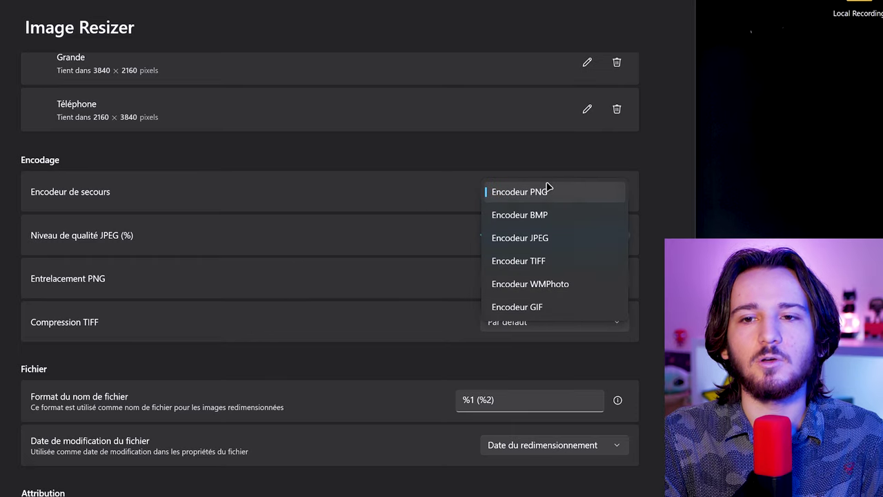
pyautogui.click(637, 179)
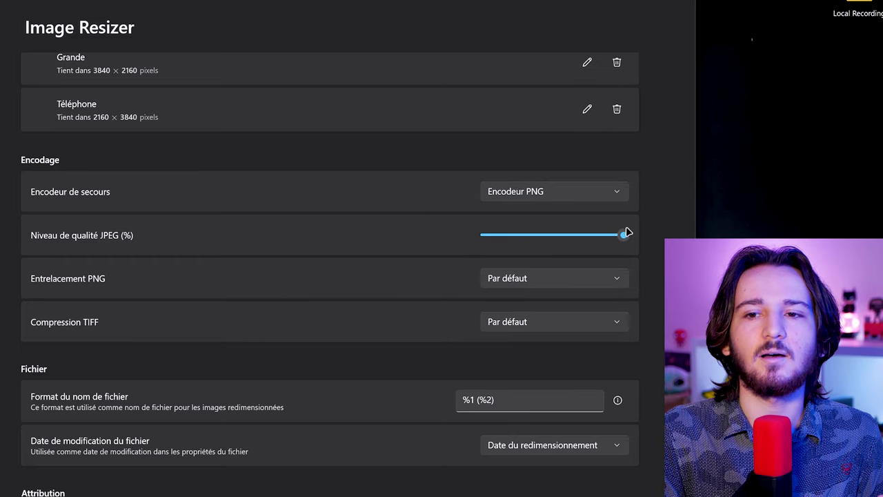
pyautogui.moveTo(626, 235); pyautogui.dragTo(647, 233)
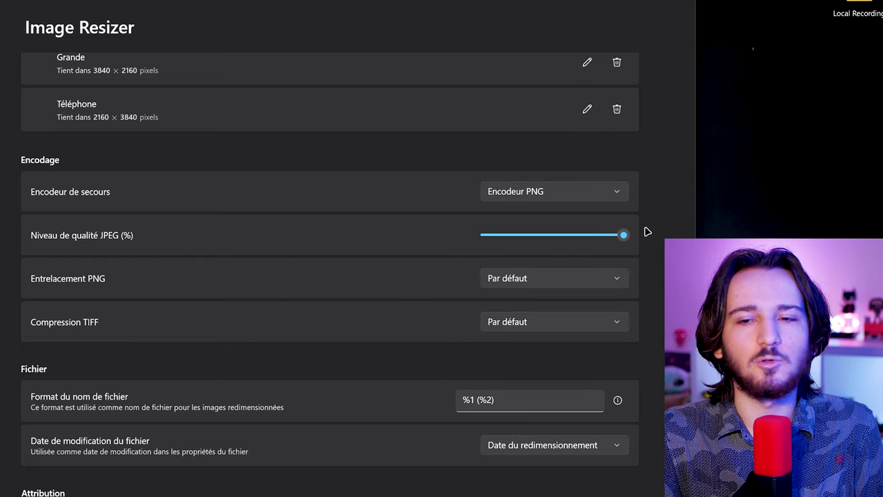
pyautogui.scroll(5, 647, 232)
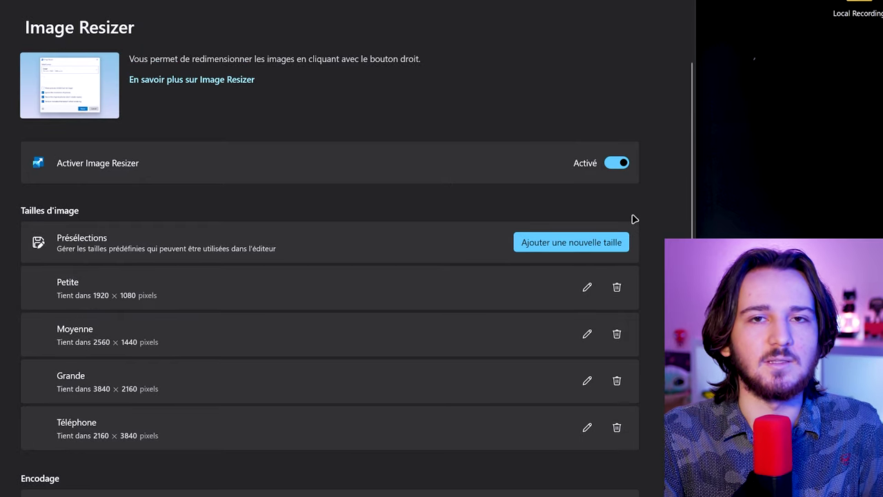
# - Minimise the PowerToys settings window and move the eight thumbnail images together towards the middle of the desktop
pyautogui.click(644, 6)
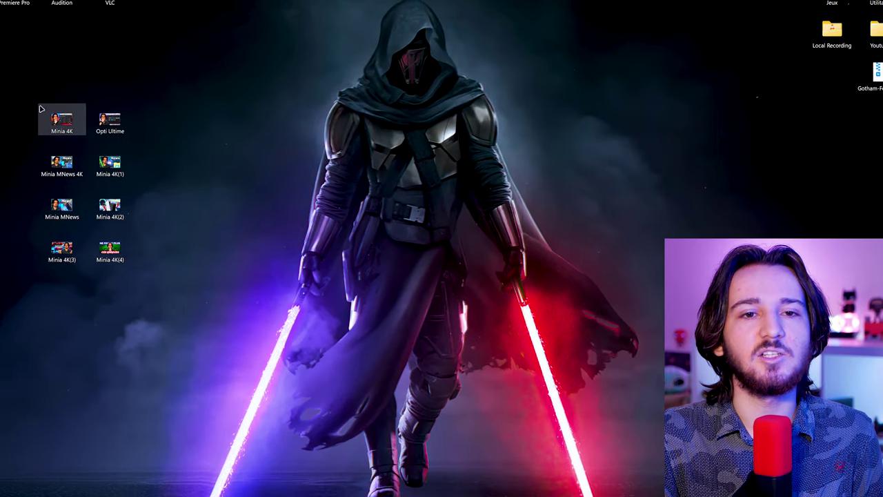
pyautogui.moveTo(14, 78); pyautogui.dragTo(182, 323)
pyautogui.moveTo(61, 120); pyautogui.dragTo(254, 121)
pyautogui.click(202, 65)
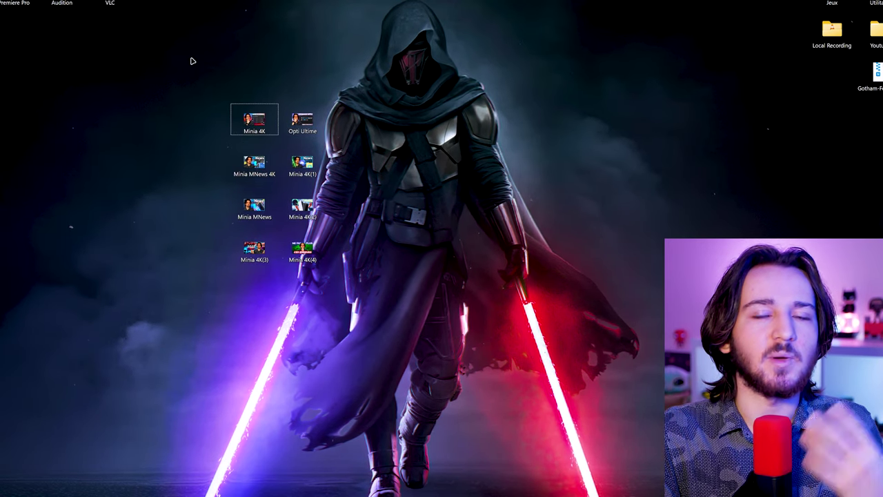
# - Resize all eight thumbnail images with Image Resizer using the Petite 1920 × 1080 preset, keeping the originals
pyautogui.moveTo(189, 65); pyautogui.dragTo(308, 233)
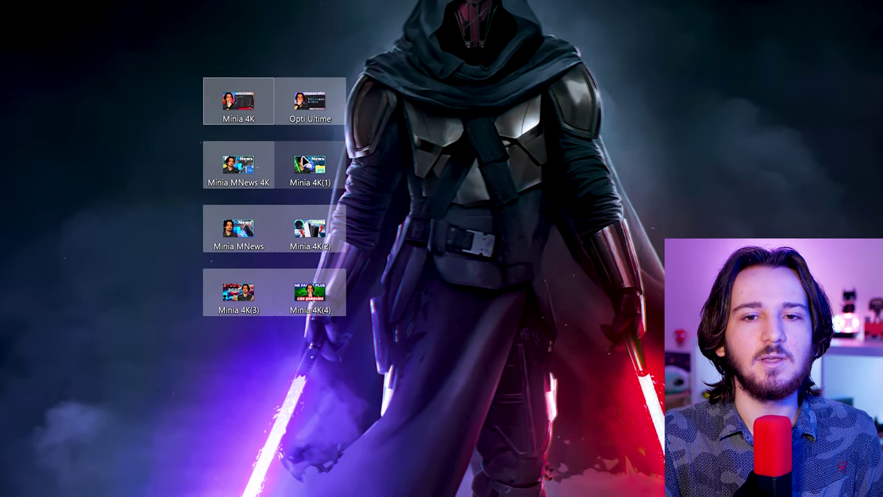
pyautogui.rightClick(320, 265)
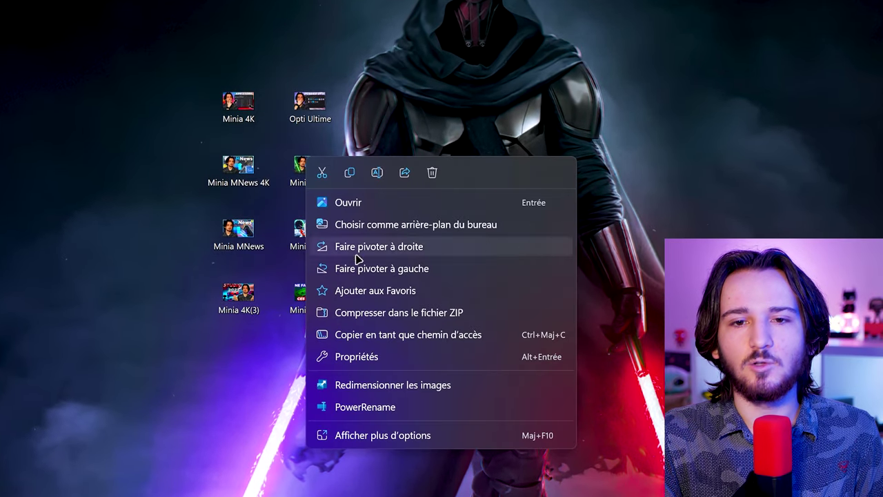
pyautogui.click(415, 390)
pyautogui.moveTo(382, 166); pyautogui.dragTo(352, 107)
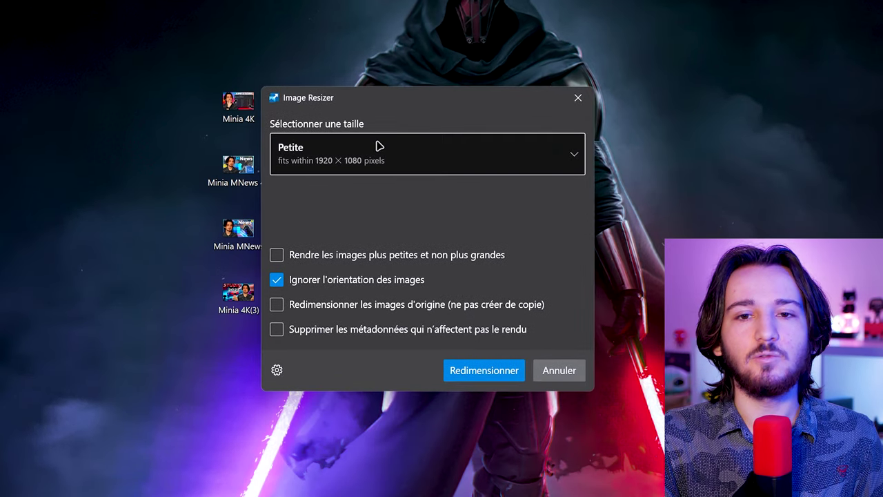
pyautogui.click(379, 149)
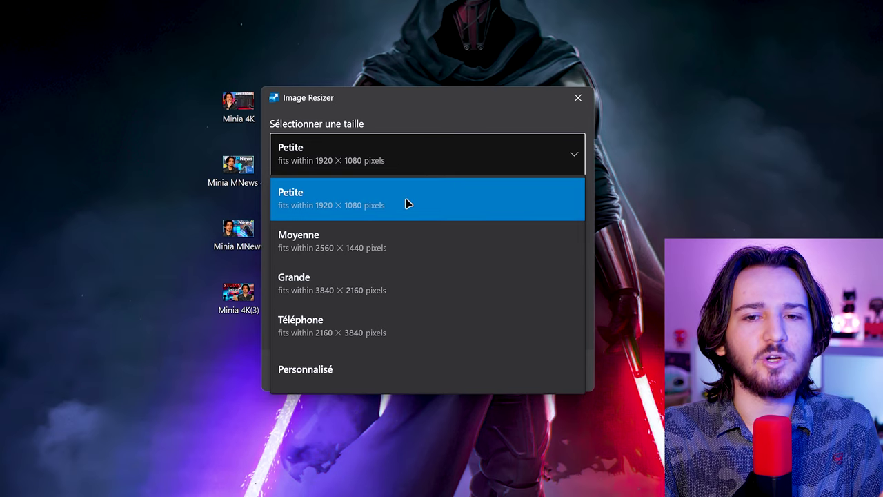
pyautogui.click(405, 202)
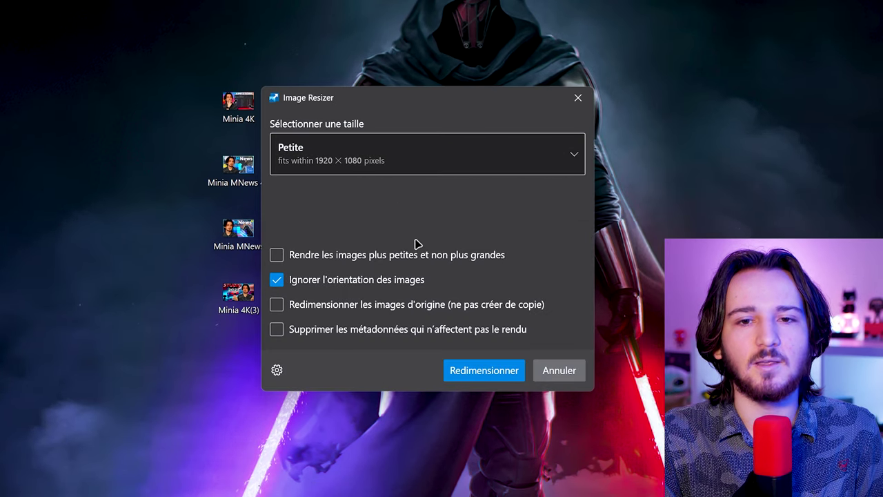
pyautogui.click(486, 372)
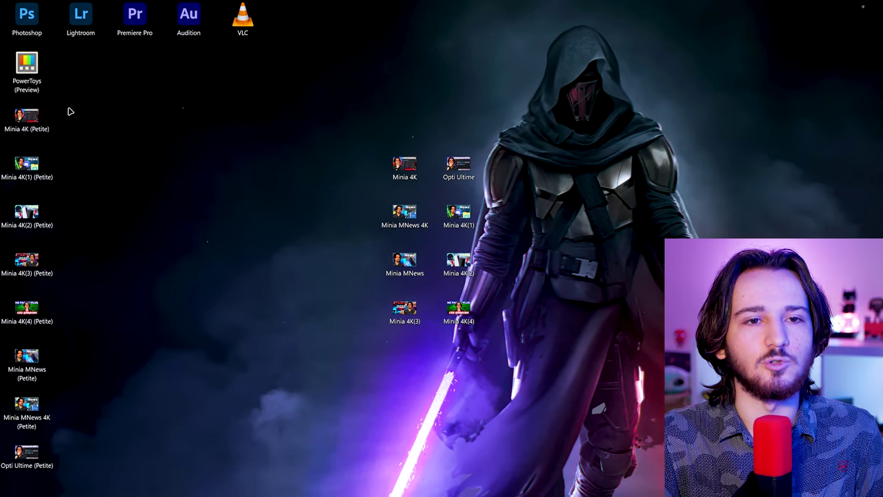
# - Move the eight resized "(Petite)" copies together next to the original images on the desktop
pyautogui.moveTo(69, 105); pyautogui.dragTo(34, 443)
pyautogui.moveTo(34, 131); pyautogui.dragTo(353, 127)
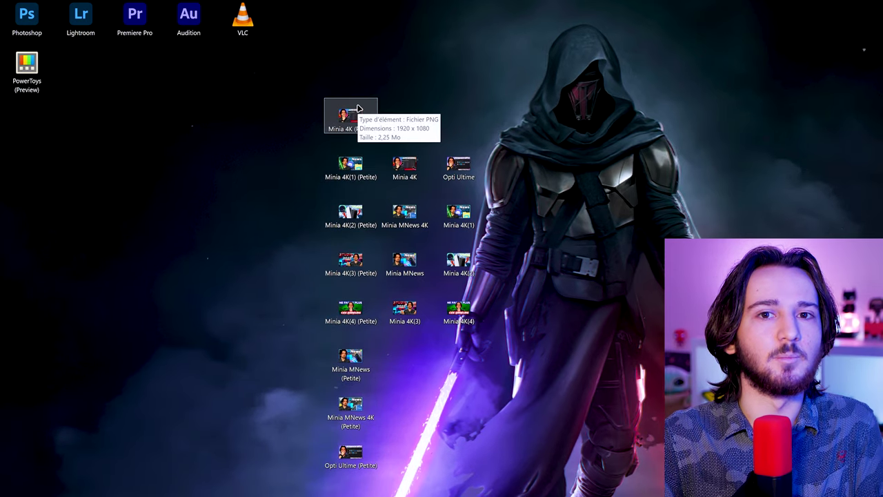
# - Place Minia 4K(1) (Petite) on the other side of the original images and open its file properties
pyautogui.click(350, 166)
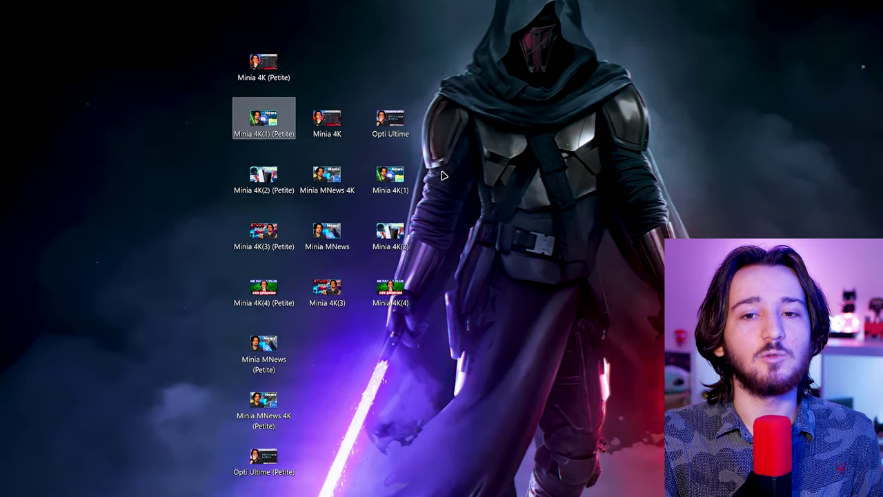
pyautogui.moveTo(350, 165); pyautogui.dragTo(512, 211)
pyautogui.rightClick(515, 217)
pyautogui.click(486, 386)
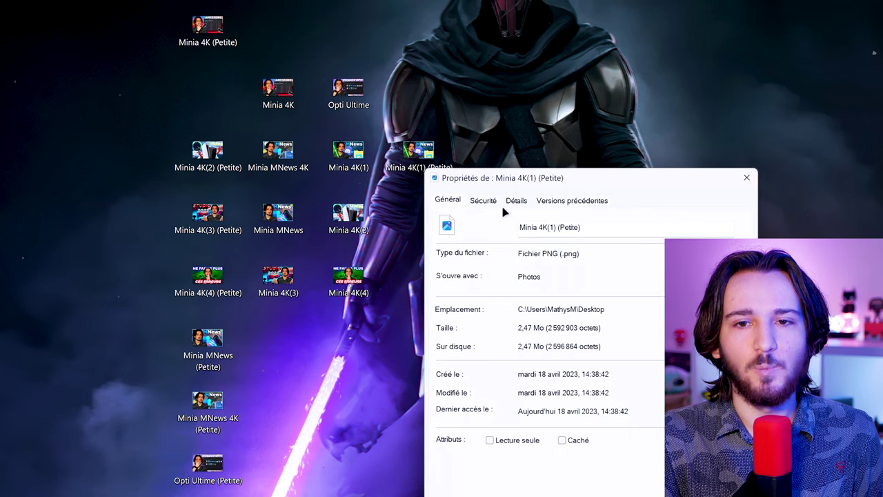
# - Compare the pixel dimensions of Minia 4K(1) (Petite) and the original Minia 4K(1) in their detailed file properties
pyautogui.click(516, 201)
pyautogui.click(526, 235)
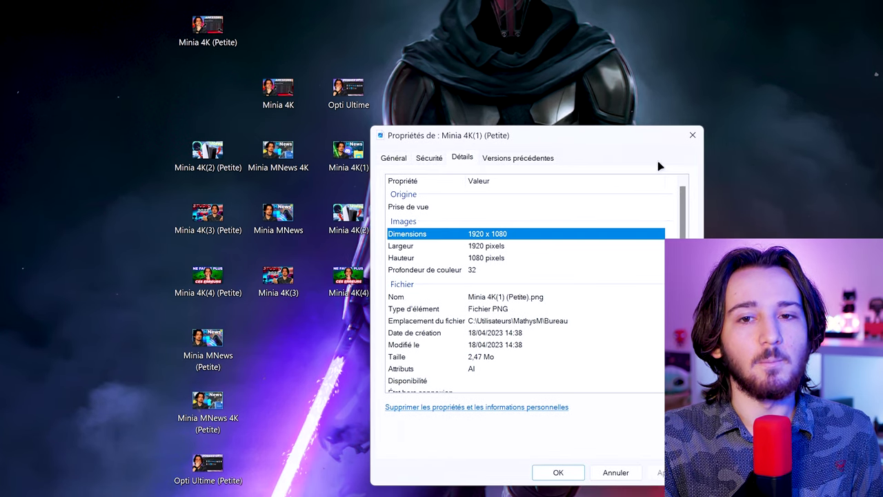
pyautogui.click(692, 135)
pyautogui.rightClick(345, 156)
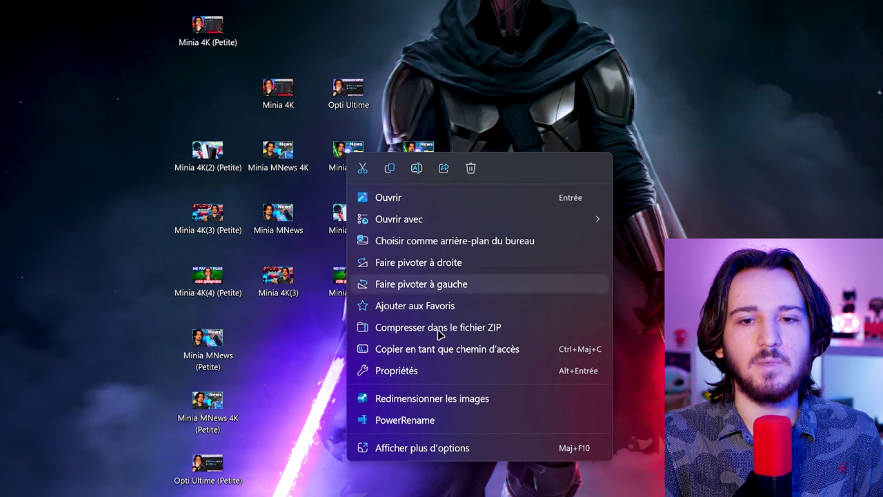
pyautogui.click(354, 369)
pyautogui.moveTo(444, 168); pyautogui.dragTo(387, 142)
pyautogui.click(380, 168)
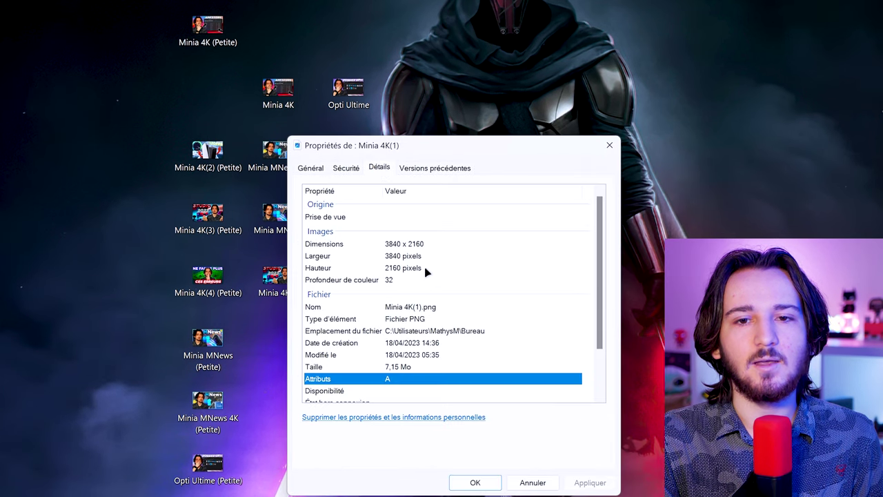
pyautogui.click(423, 245)
pyautogui.click(609, 145)
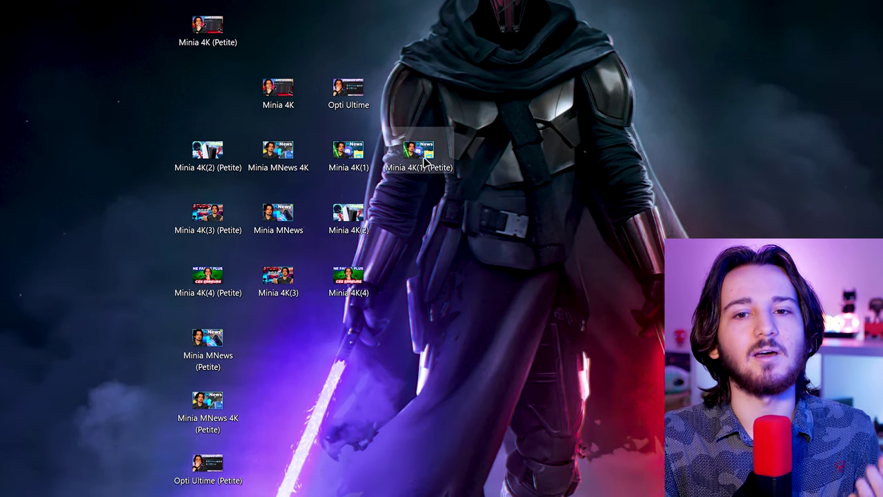
# - Compare the file sizes of Minia 4K(1) (Petite) and Minia 4K(1) in their general properties, and open the Petite image
pyautogui.rightClick(418, 156)
pyautogui.click(484, 380)
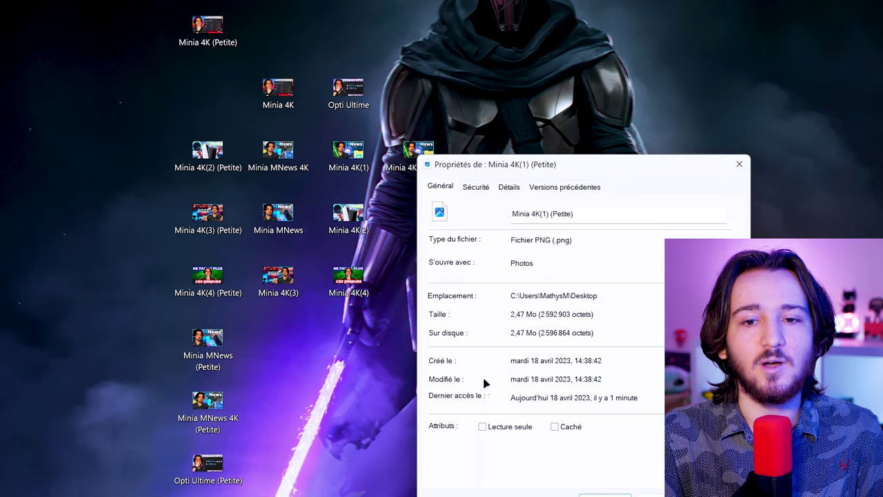
pyautogui.click(738, 164)
pyautogui.rightClick(360, 154)
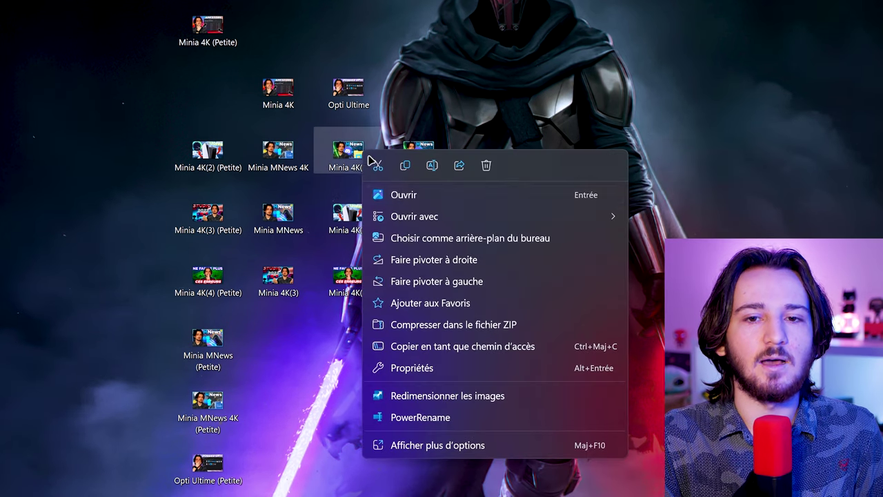
pyautogui.click(428, 367)
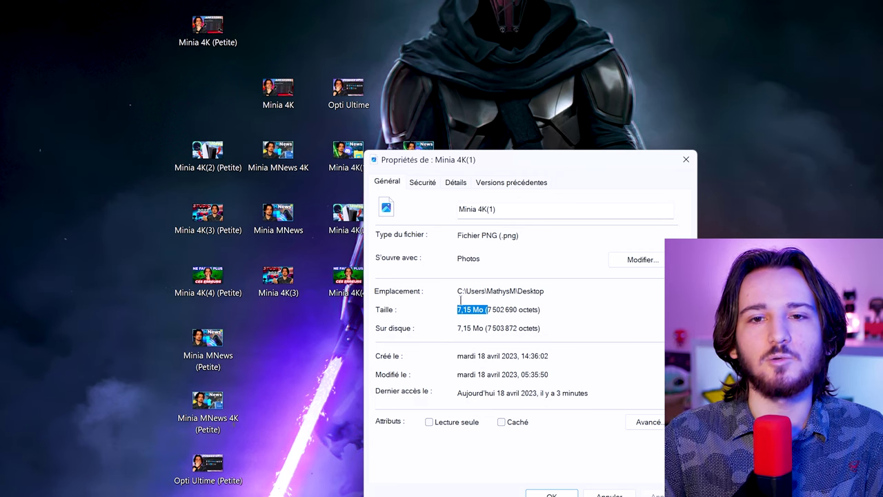
pyautogui.click(686, 159)
pyautogui.doubleClick(418, 153)
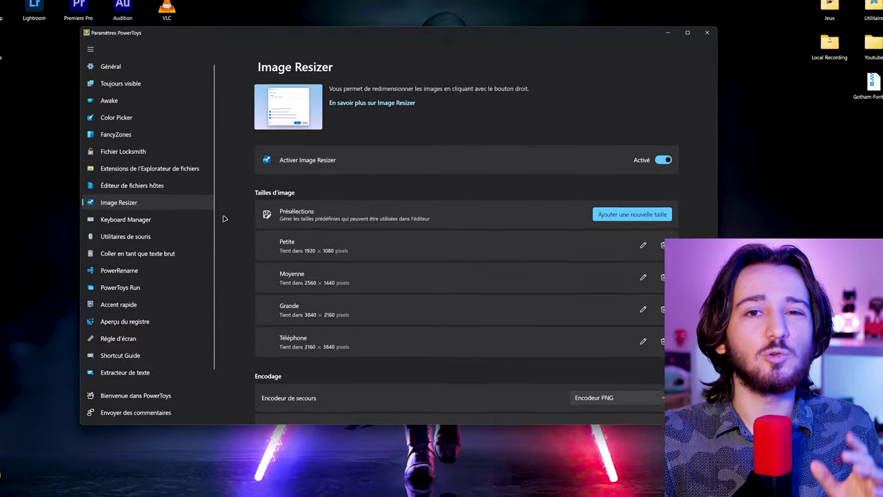
# - Open the settings page of the Coller en tant que texte brut utility in PowerToys
pyautogui.scroll(-1, 103, 234)
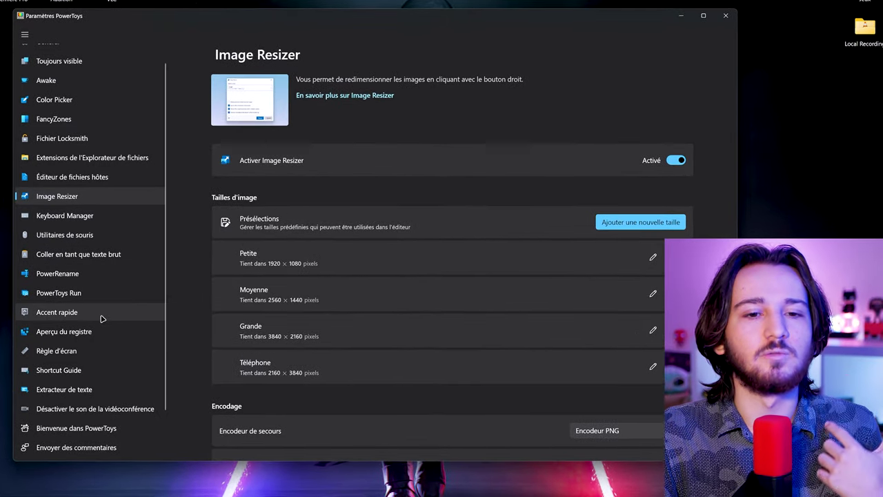
pyautogui.scroll(1, 101, 316)
pyautogui.click(85, 266)
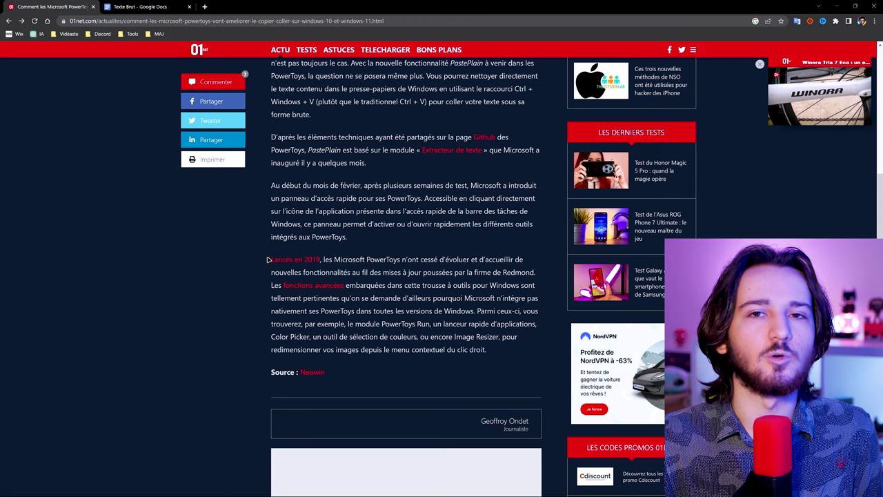
# - Copy the article passage from "Lancés en 2019" to "fonctions avancées" into the Texte Brut Google Docs document, first formatted and again as plain text
pyautogui.moveTo(271, 260); pyautogui.dragTo(344, 285)
pyautogui.hotkey('ctrl', 'c')
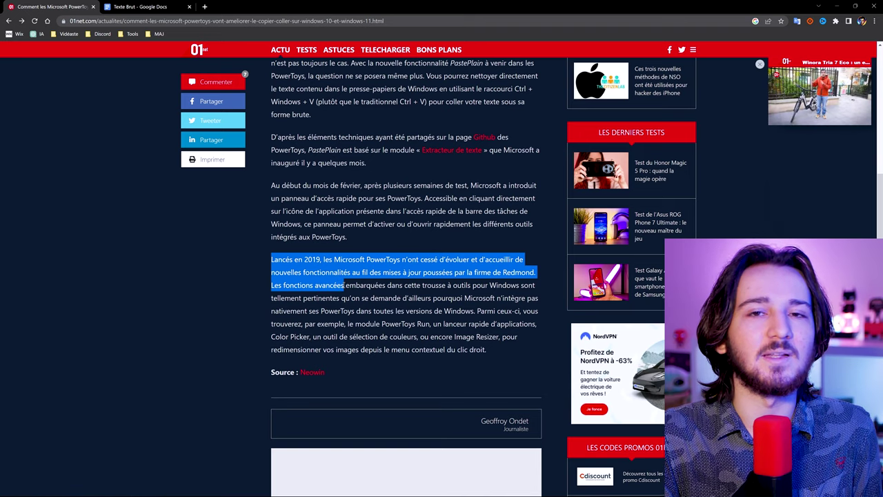
pyautogui.click(146, 7)
pyautogui.hotkey('ctrl', 'v')
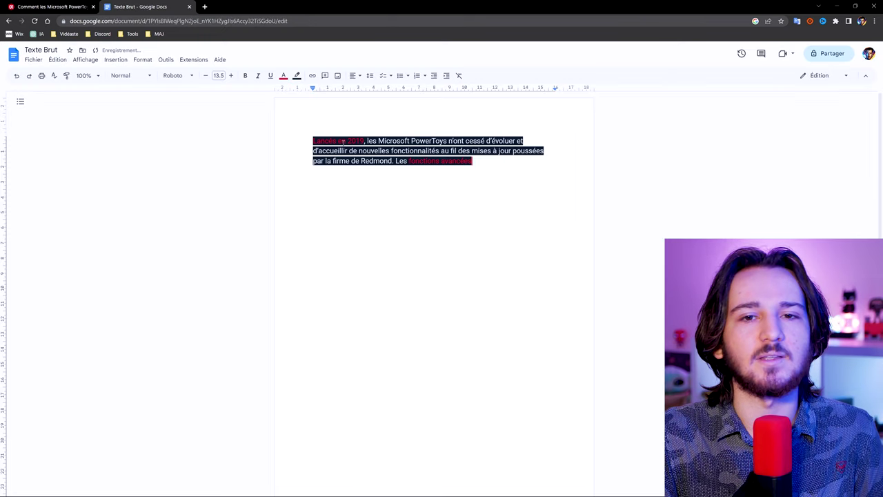
pyautogui.hotkey('ctrl', 'shift', 'v')
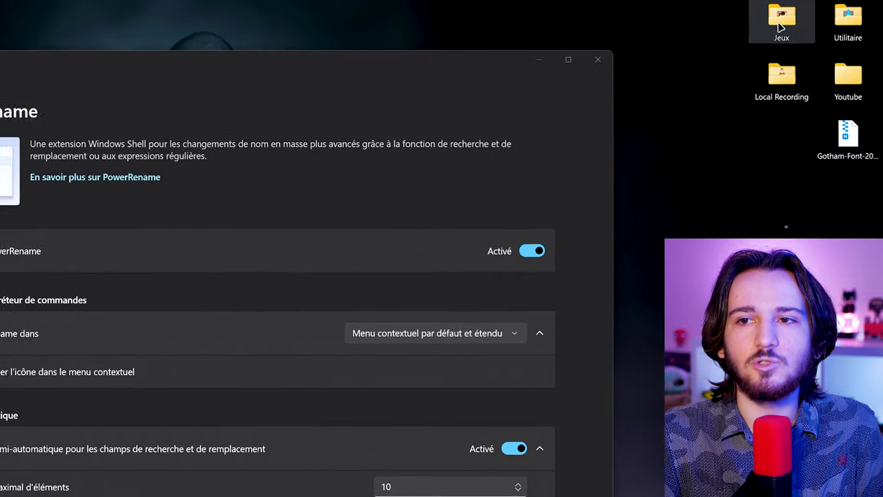
# - Open the desktop folder Jeux in PowerRename and search its file and folder names for "AIM"
pyautogui.rightClick(859, 1)
pyautogui.click(738, 123)
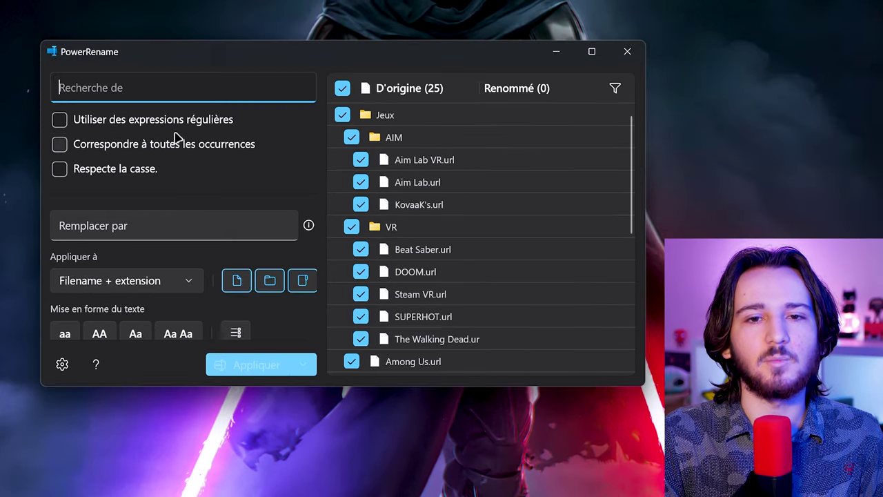
pyautogui.write('A')
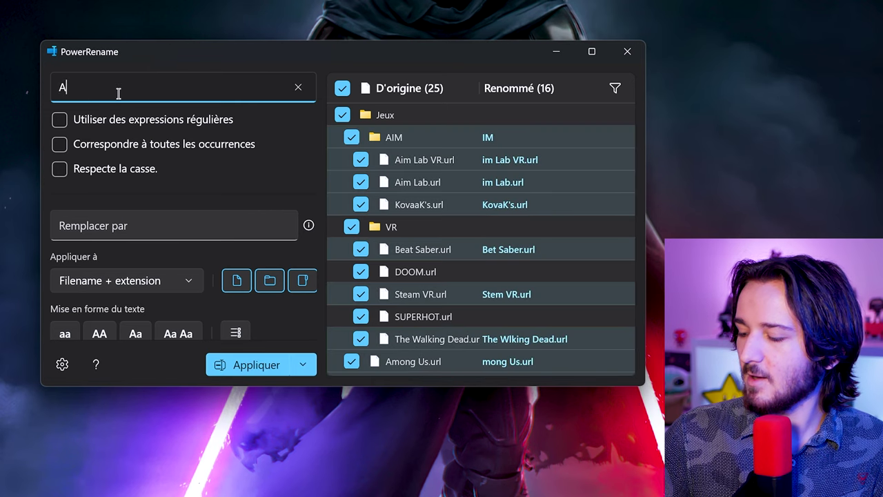
pyautogui.write('IM')
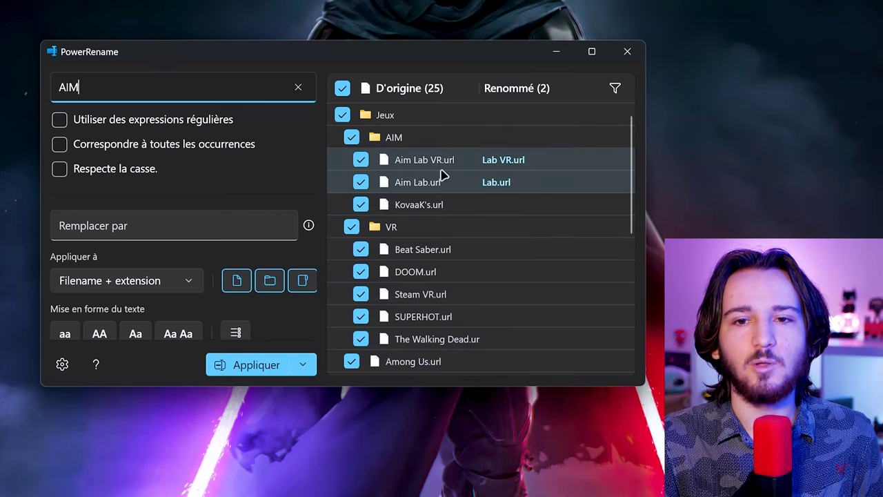
# - Set the PowerRename replacement text to "Jeux" and enter "la" in the search text
pyautogui.click(131, 232)
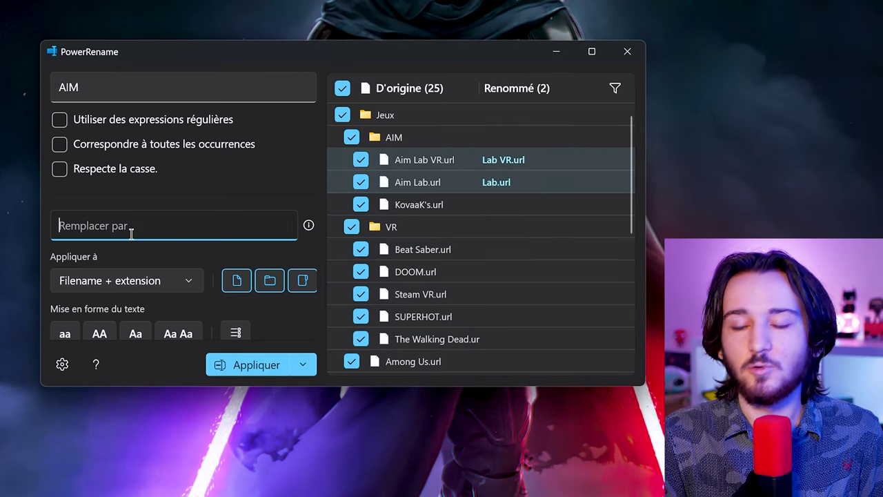
pyautogui.write('Jeux')
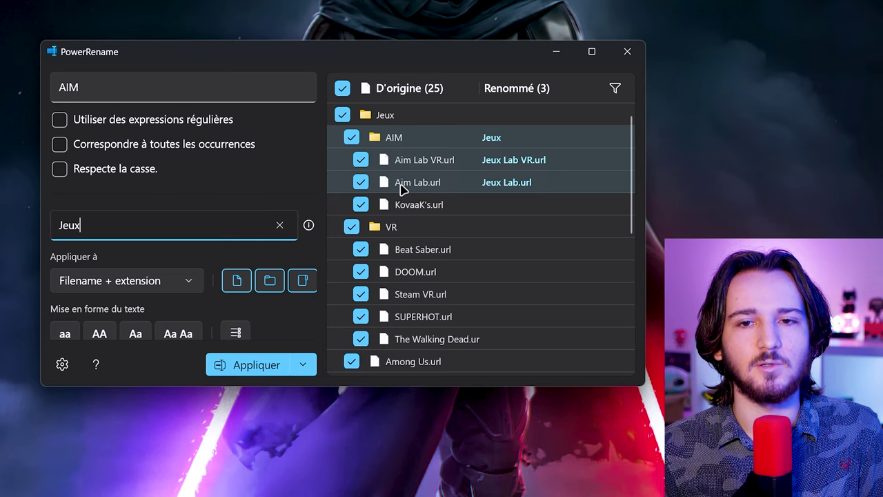
pyautogui.click(208, 88)
pyautogui.write('la')
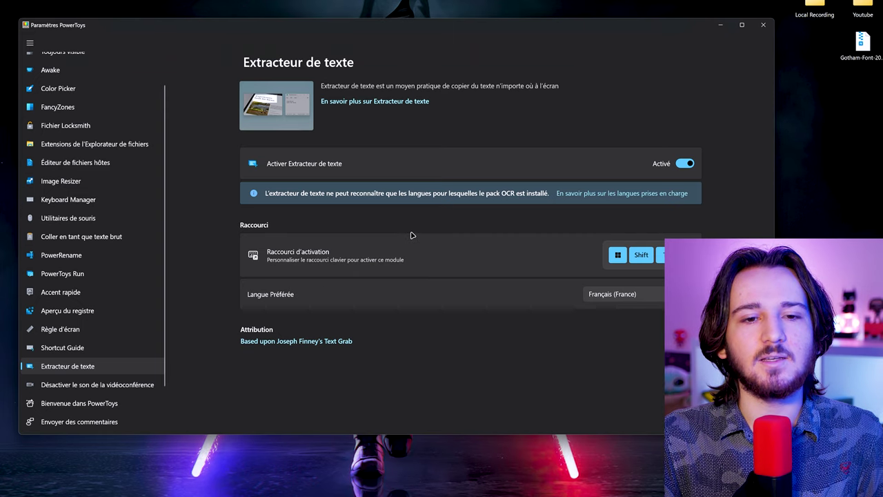
# - Capture the "Activer Extracteur de texte" label with Extracteur de texte and put the extracted text into a blank Notepad document
pyautogui.press('super+shift+t')
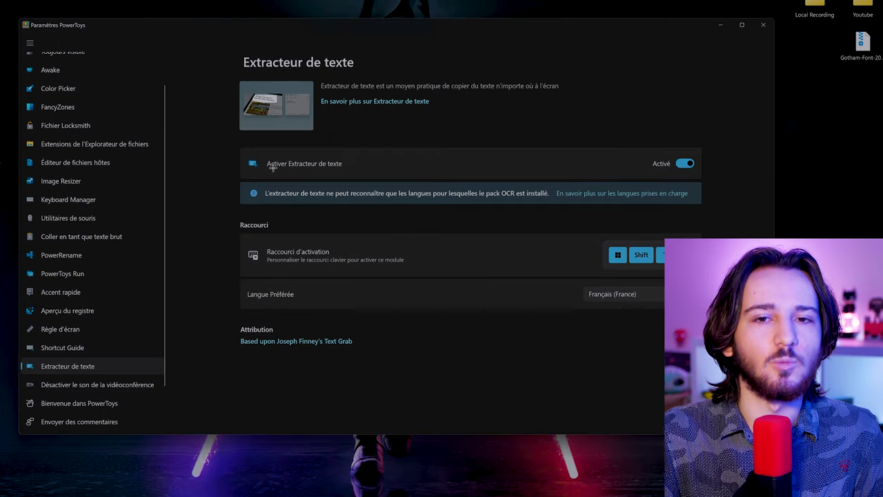
pyautogui.moveTo(244, 154); pyautogui.dragTo(348, 176)
pyautogui.press('super')
pyautogui.write('bloc')
pyautogui.press('Return')
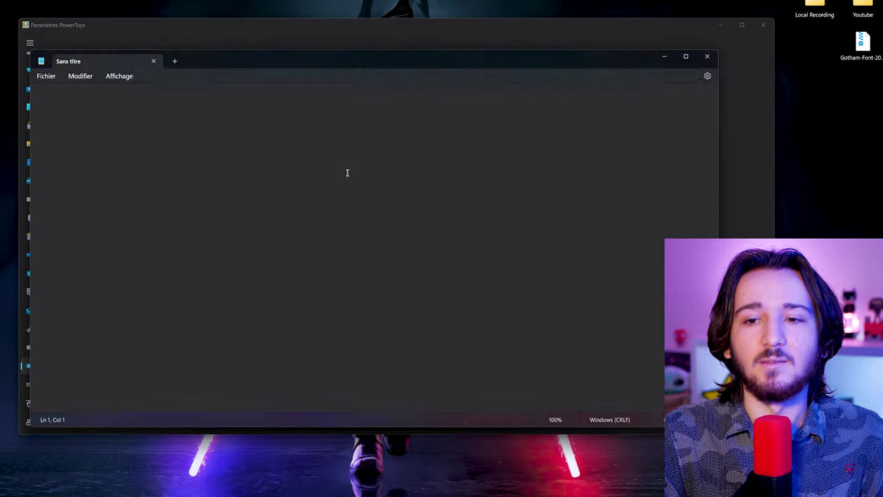
pyautogui.write('Activer Extracteur de texte')
# - Move the Notepad window, highlight its extracted text, and minimise the PowerToys settings window
pyautogui.moveTo(205, 61); pyautogui.dragTo(407, 181)
pyautogui.moveTo(378, 214); pyautogui.dragTo(242, 217)
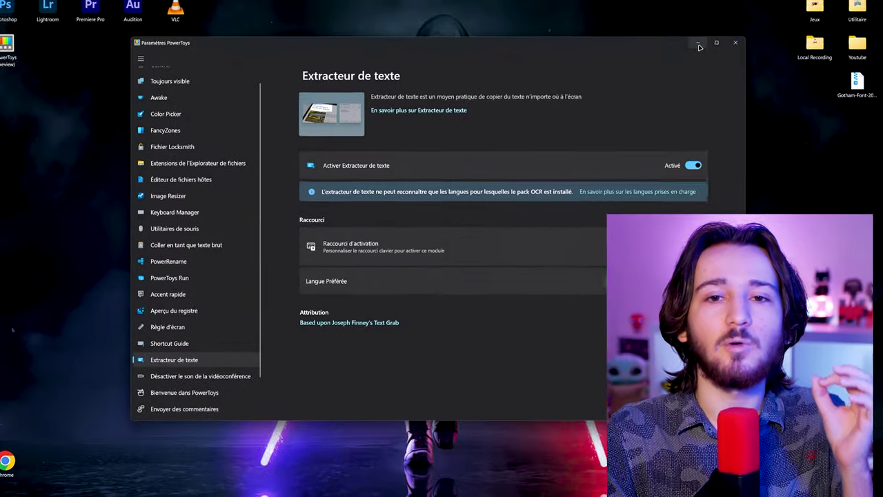
pyautogui.click(698, 44)
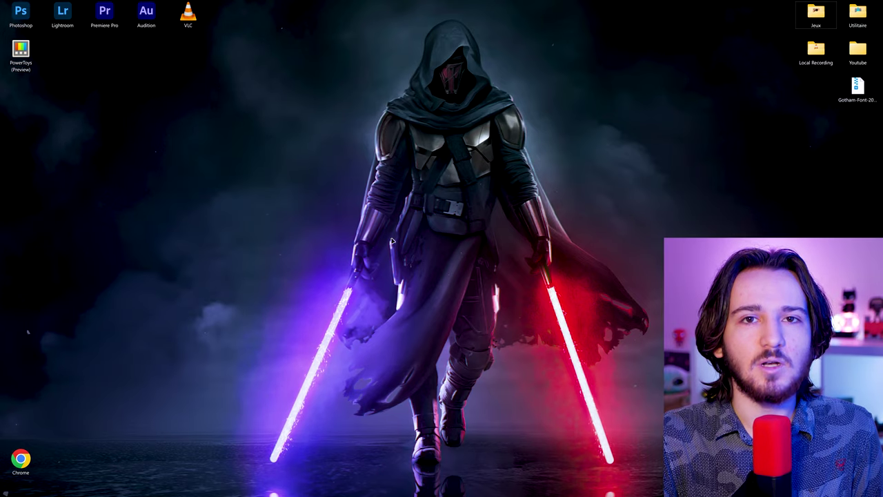